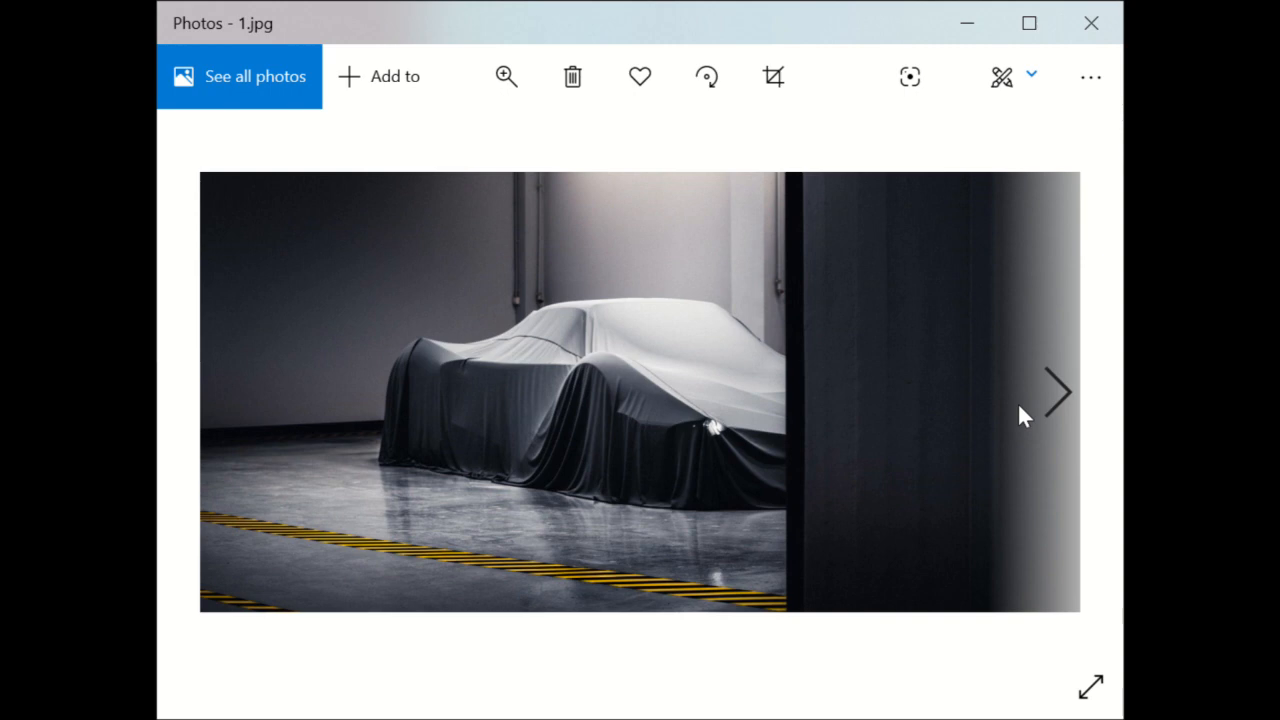
Maximize the Photos window showing the covered supercar photo 2.jpg
{"action": "left_click", "coordinate": [1029, 23]}
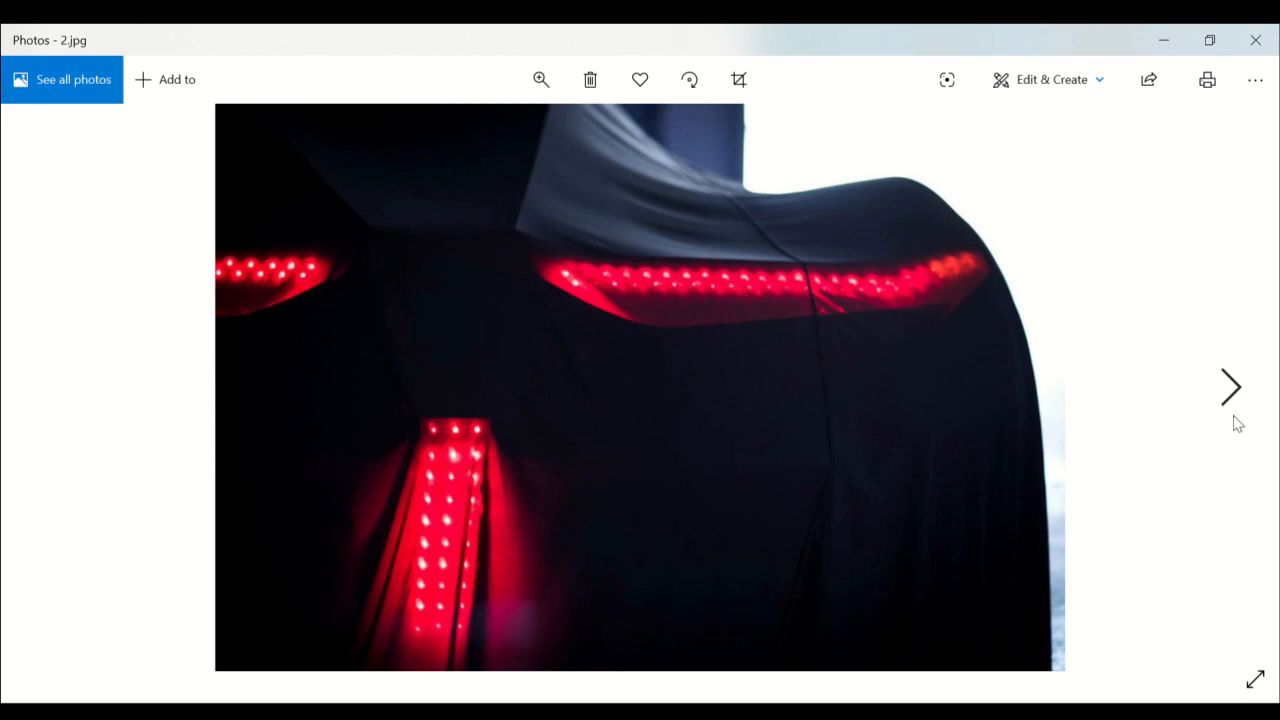
Advance to the next photo, 3.jpg
{"action": "mouse_move", "coordinate": [1230, 390]}
{"action": "left_click", "coordinate": [1233, 401]}
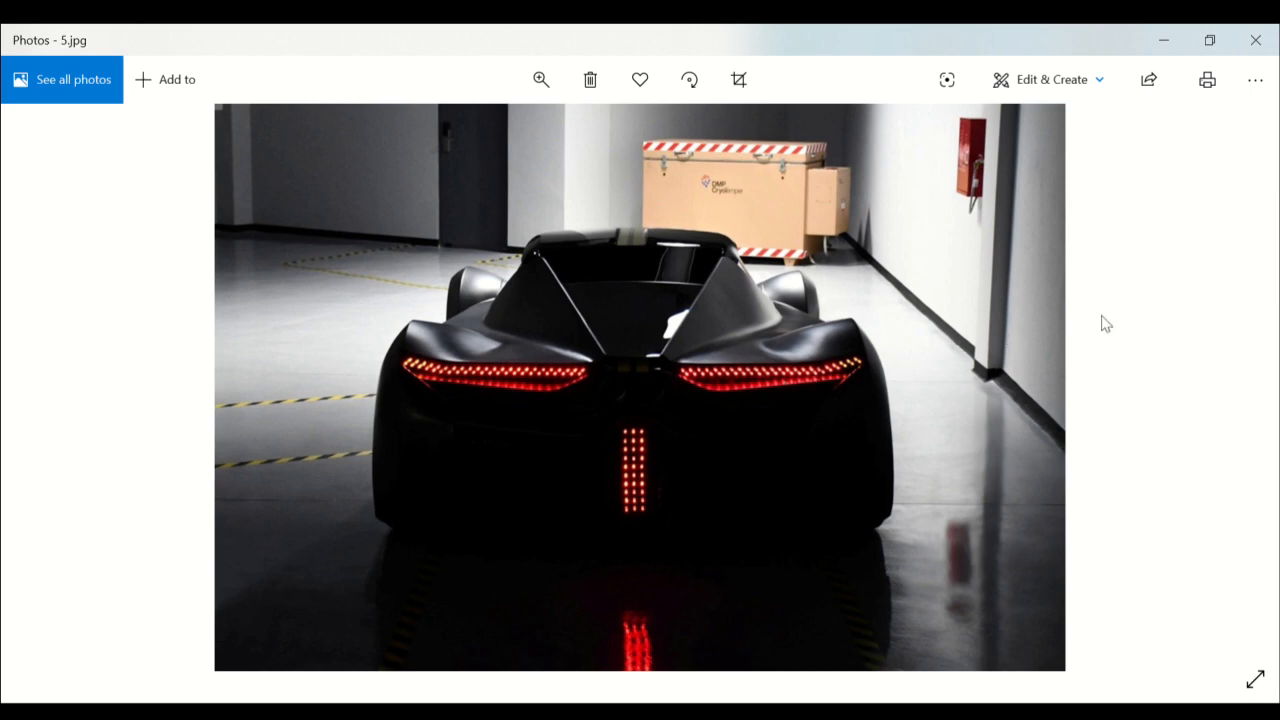
Advance from 5.jpg to 6.jpg, the perforated exhaust tips close-up
{"action": "left_click", "coordinate": [1228, 381]}
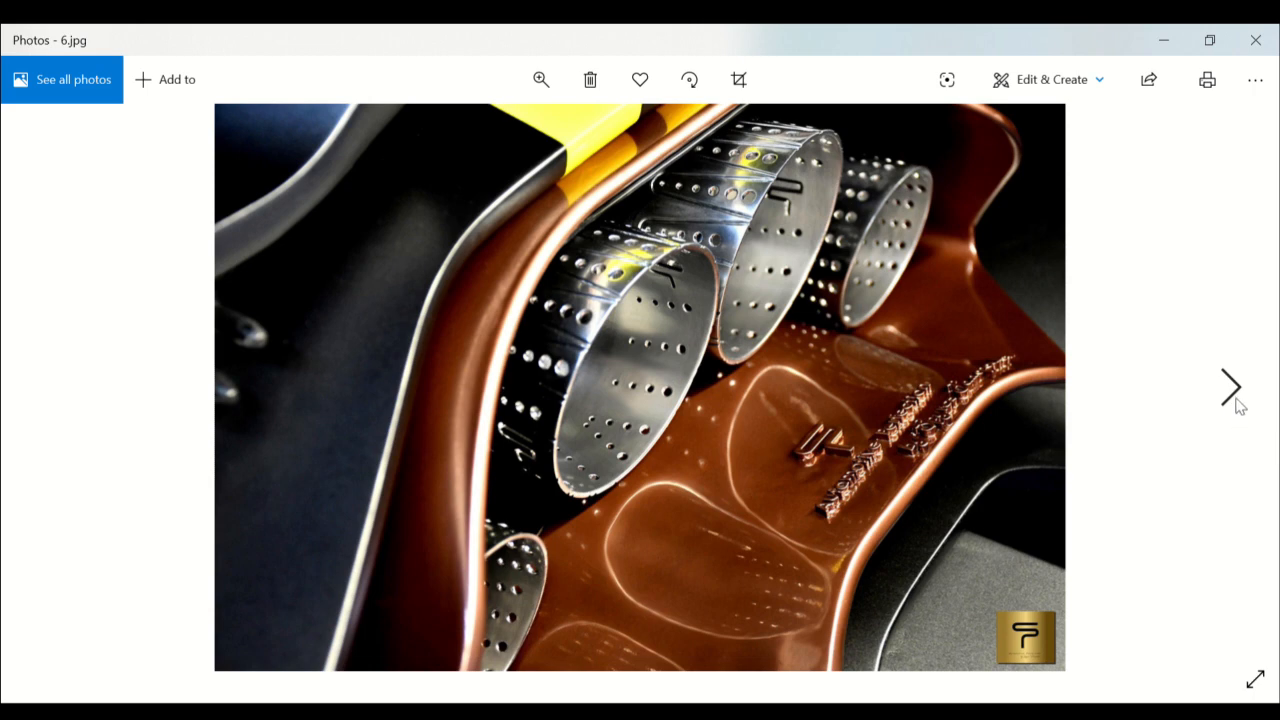
Page through the machined-parts and connecting-rod photos 7.jpg–10.jpg, ending on the white lattice rod
{"action": "left_click", "coordinate": [1237, 404]}
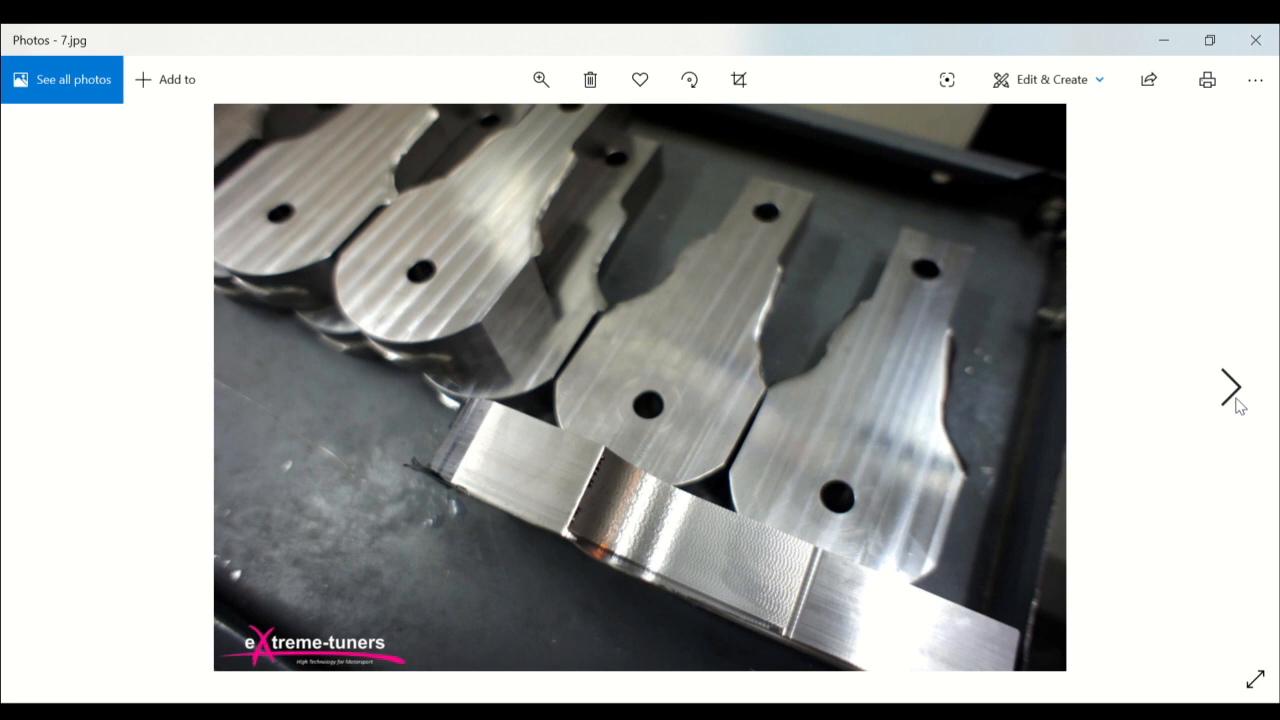
{"action": "left_click", "coordinate": [1239, 404]}
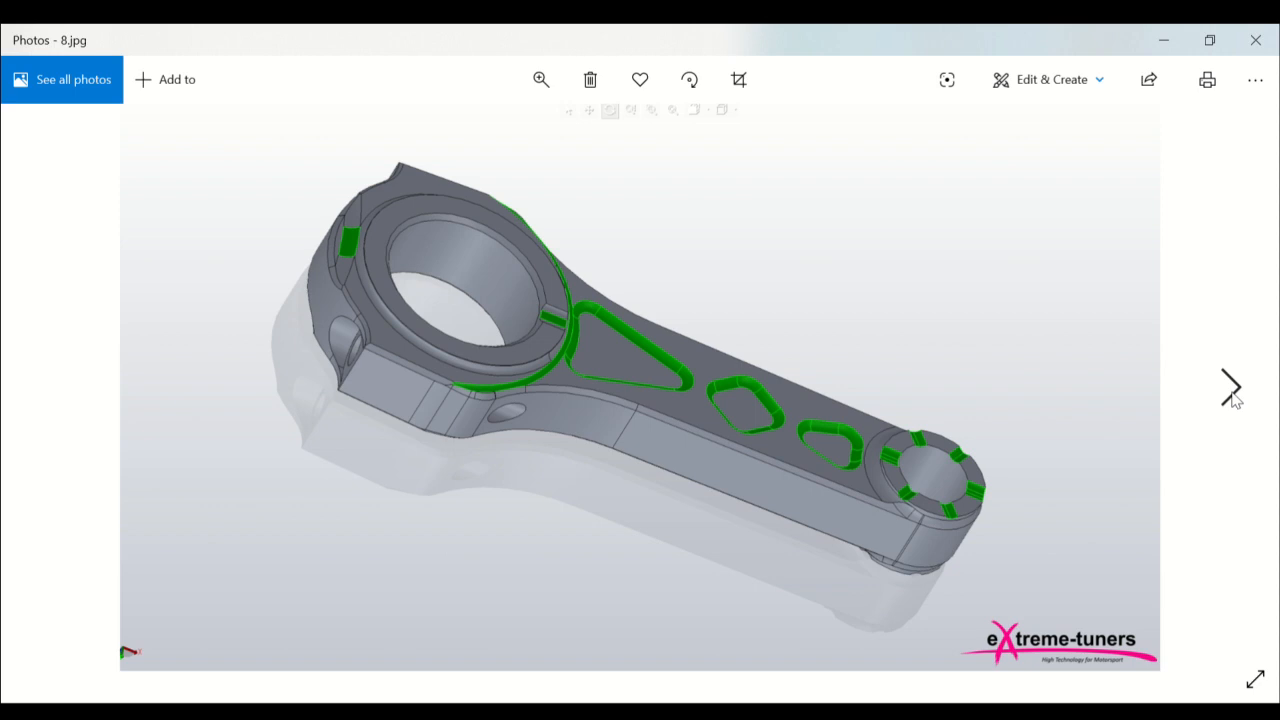
{"action": "left_click", "coordinate": [1234, 398]}
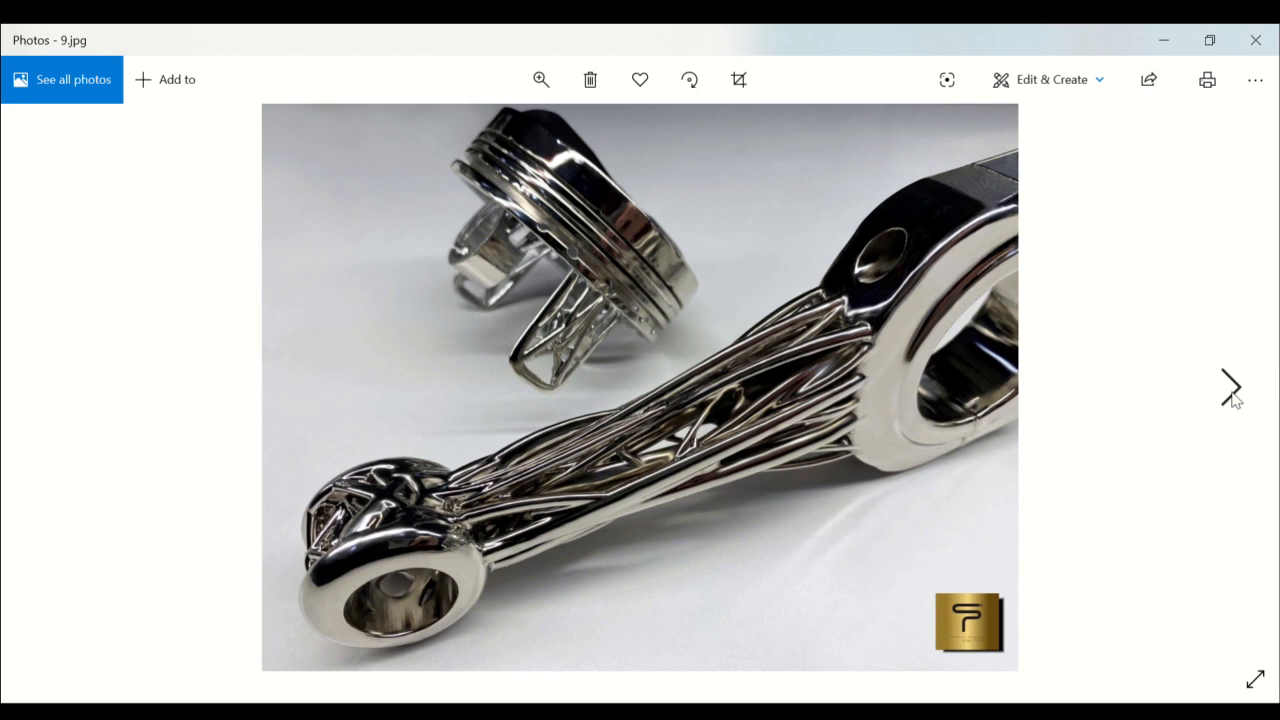
{"action": "left_click", "coordinate": [1235, 399]}
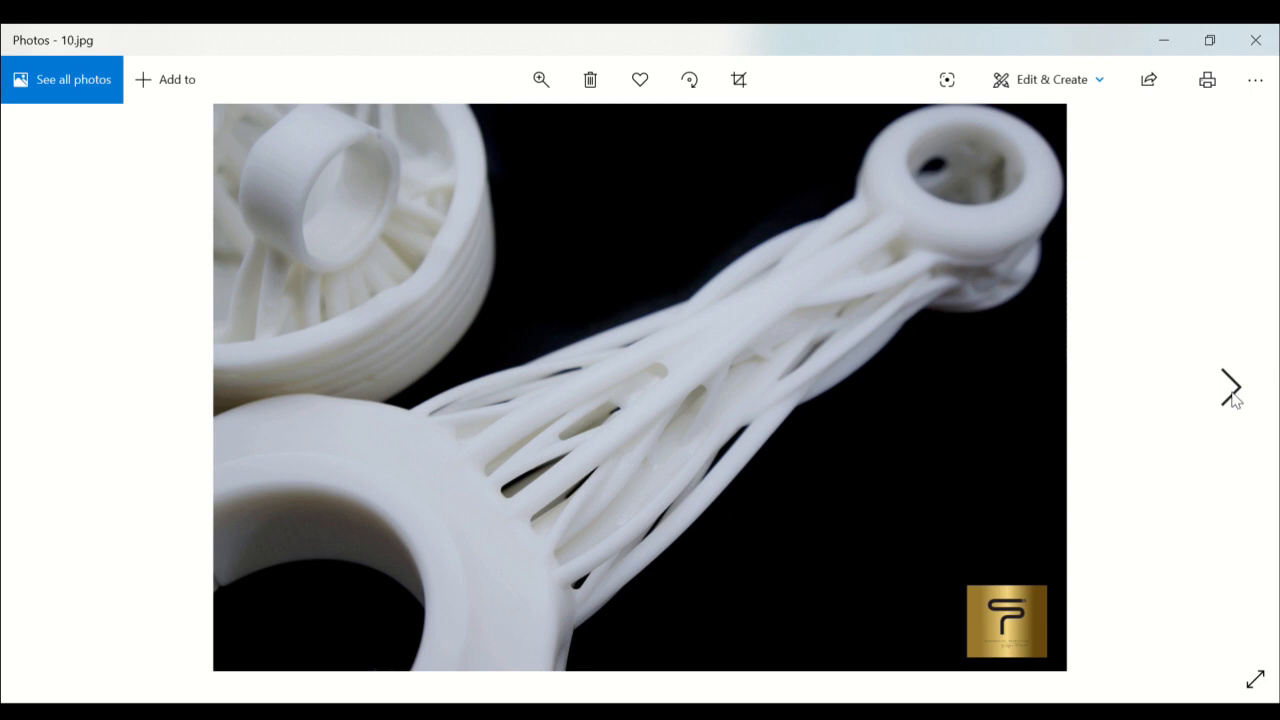
Advance from 10.jpg to 11.jpg, the copper rings and gold valves
{"action": "left_click", "coordinate": [1233, 398]}
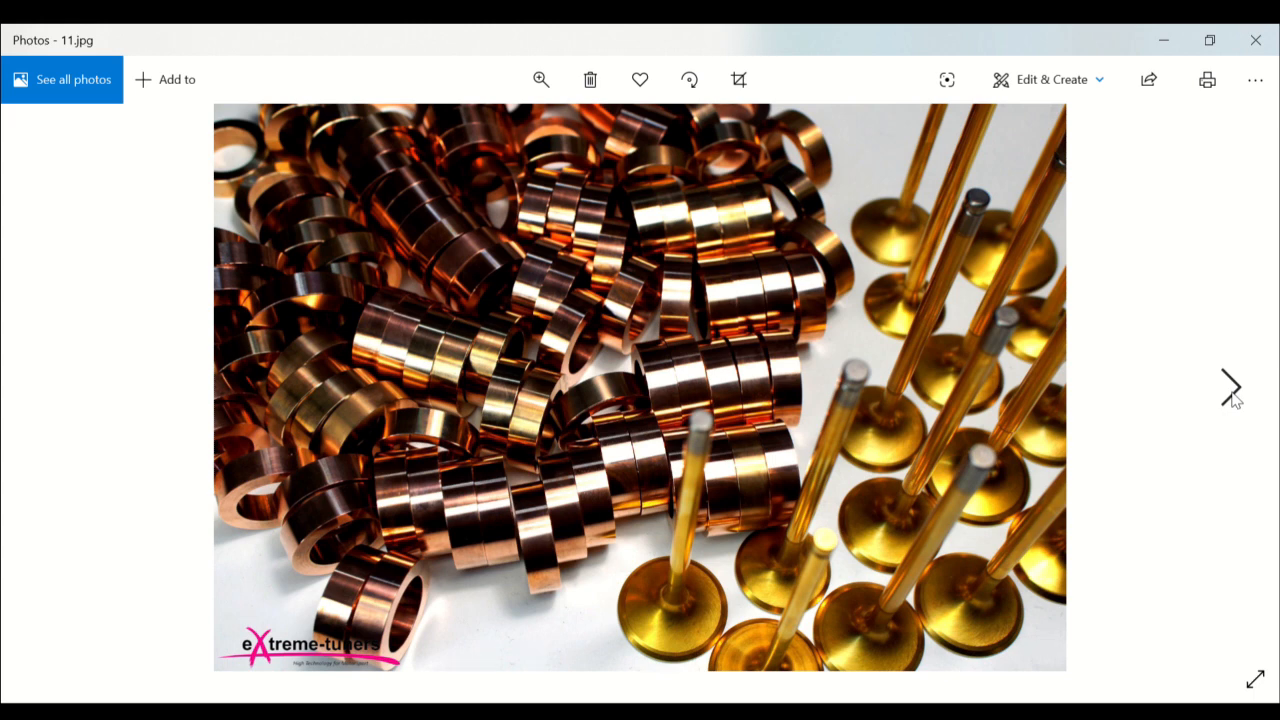
Page through 12.jpg, the cylinder head 13.jpg and valve close-up 14.jpg to the engine block 15.jpg
{"action": "left_click", "coordinate": [1231, 389]}
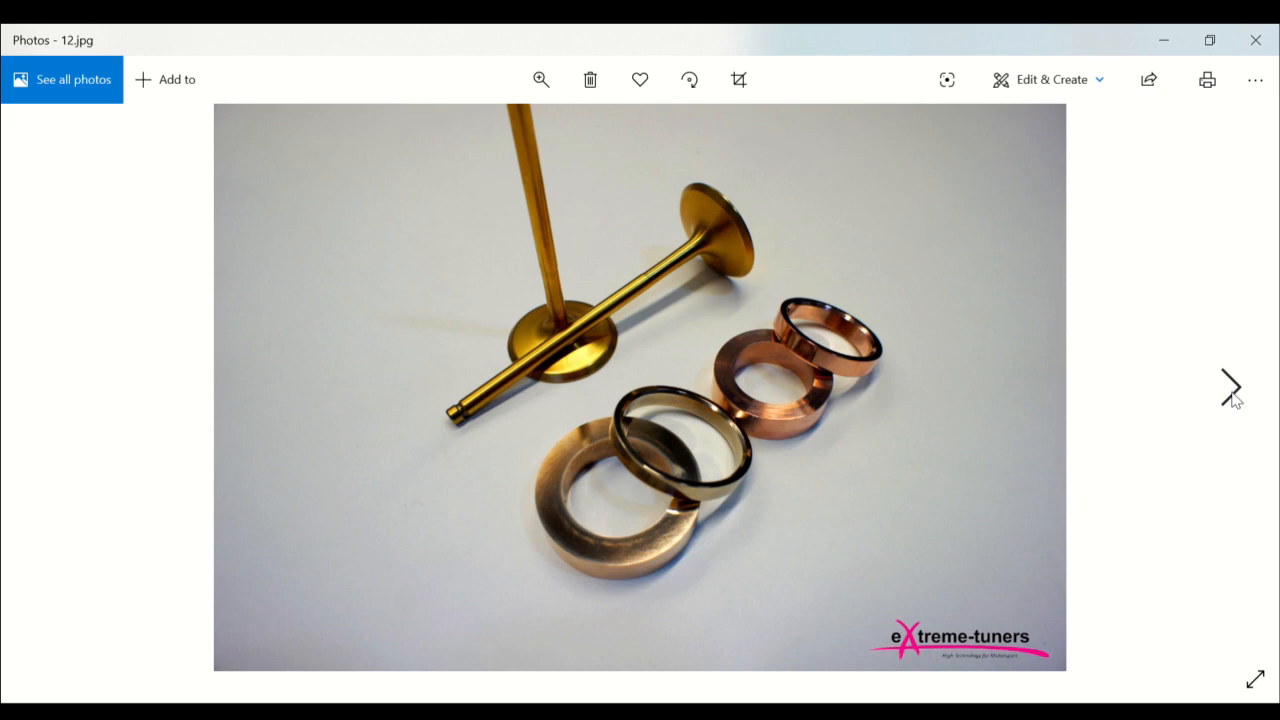
{"action": "left_click", "coordinate": [1233, 398]}
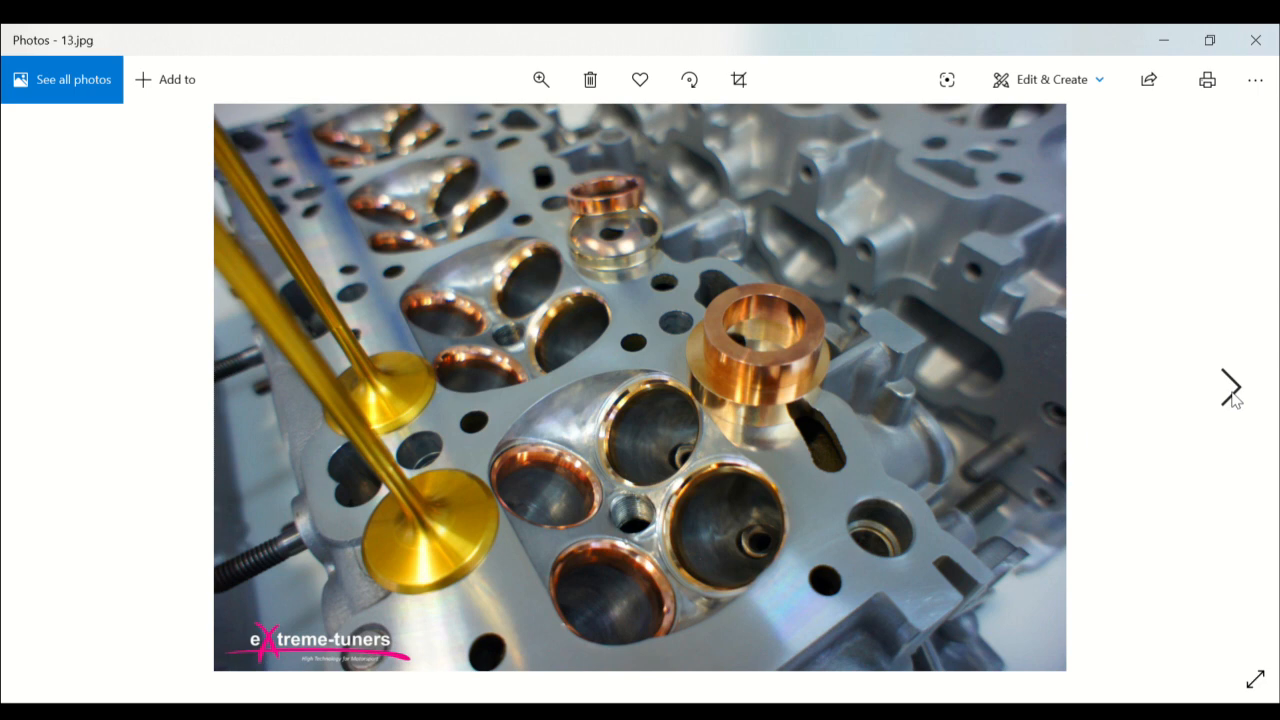
{"action": "left_click", "coordinate": [1233, 398]}
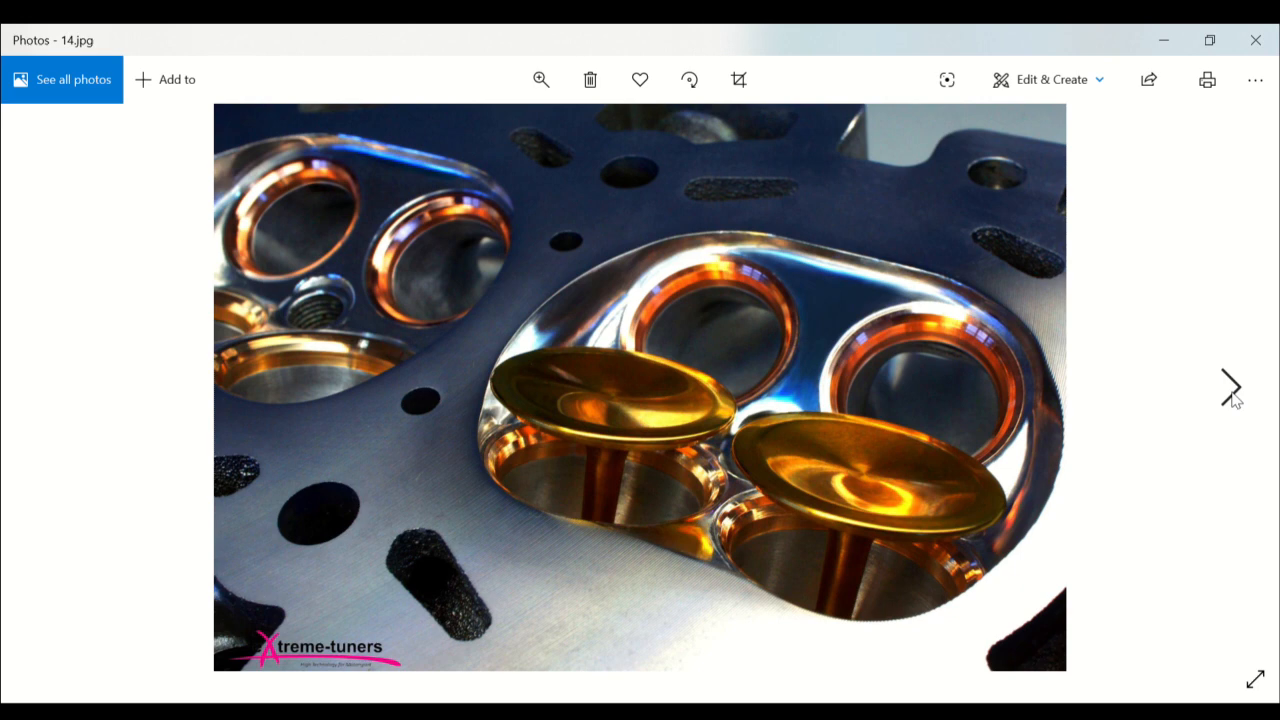
{"action": "left_click", "coordinate": [1233, 398]}
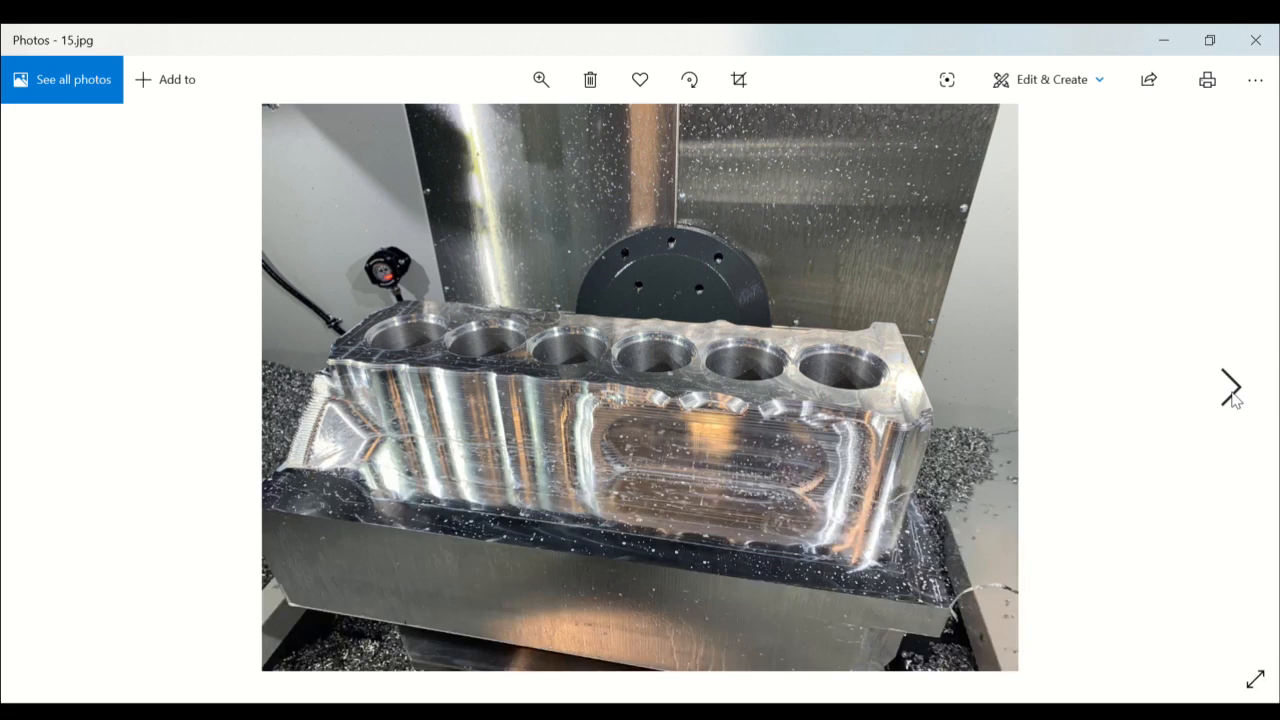
Advance from 15.jpg to 16.jpg, the two machined turbo impellers
{"action": "left_click", "coordinate": [1233, 398]}
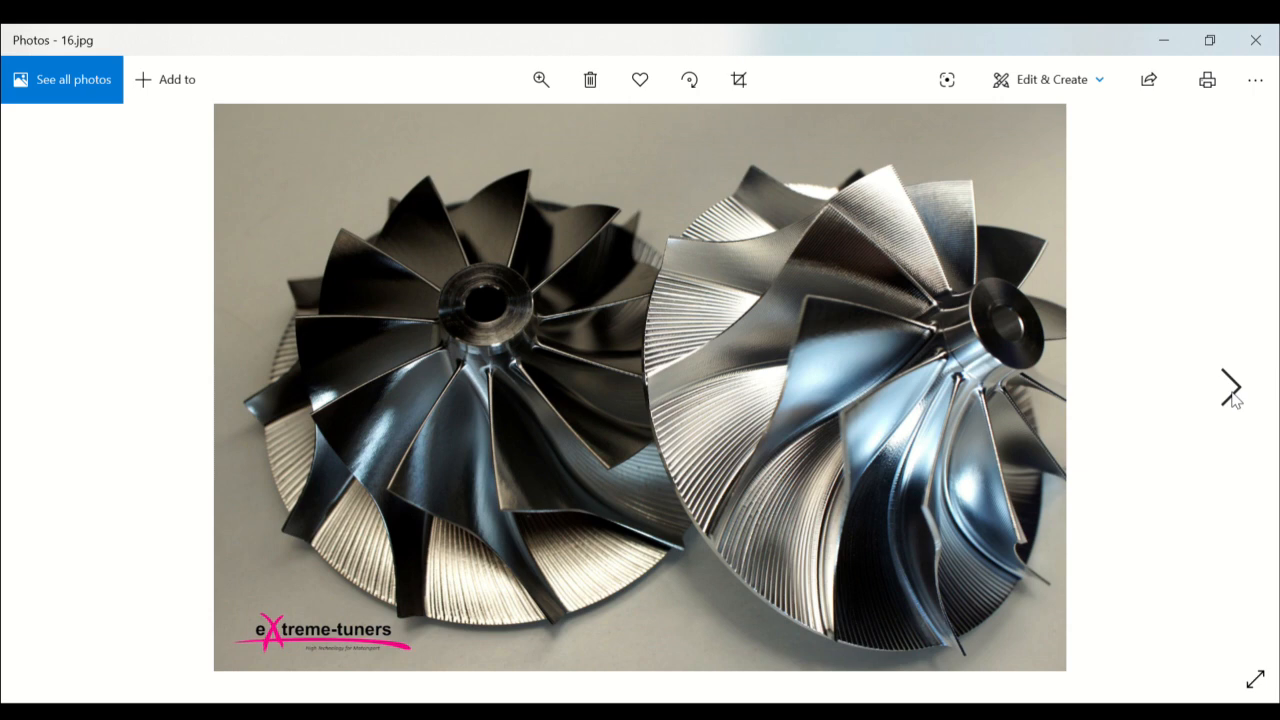
Advance through the impeller machining shot 17.jpg toward the cylinder head 18.jpg
{"action": "left_click", "coordinate": [1231, 388]}
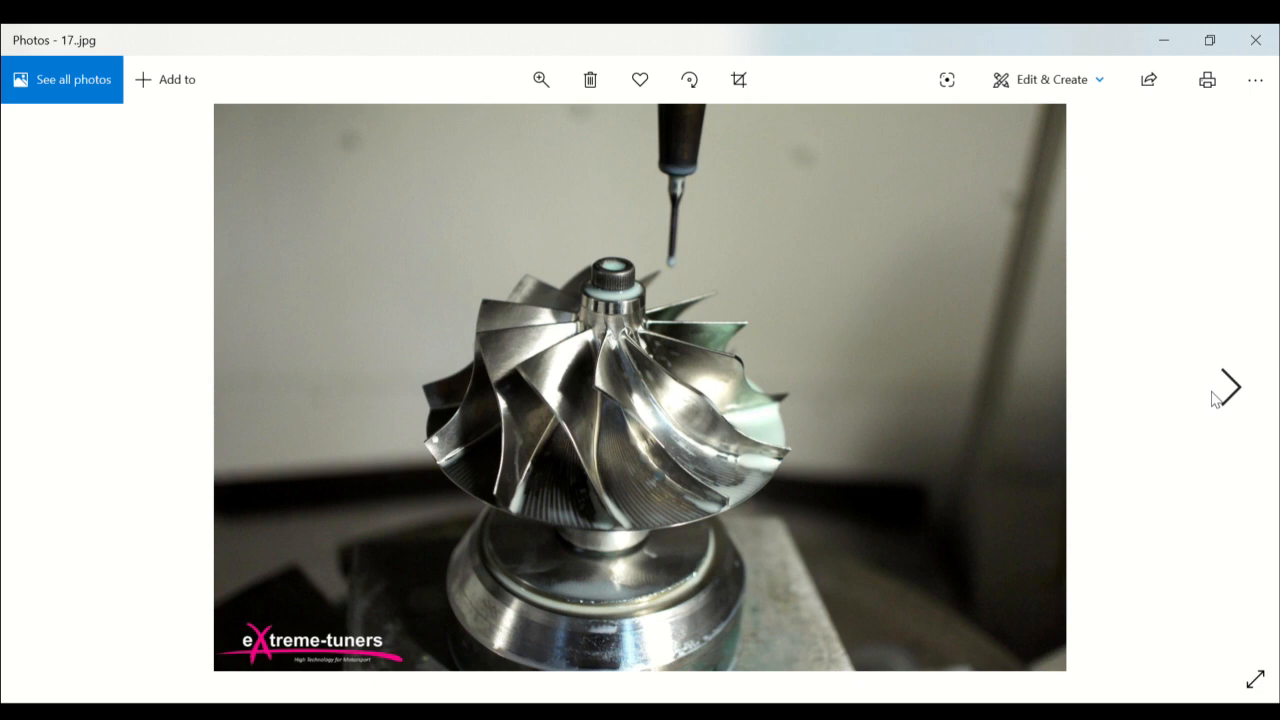
{"action": "left_click", "coordinate": [1215, 398]}
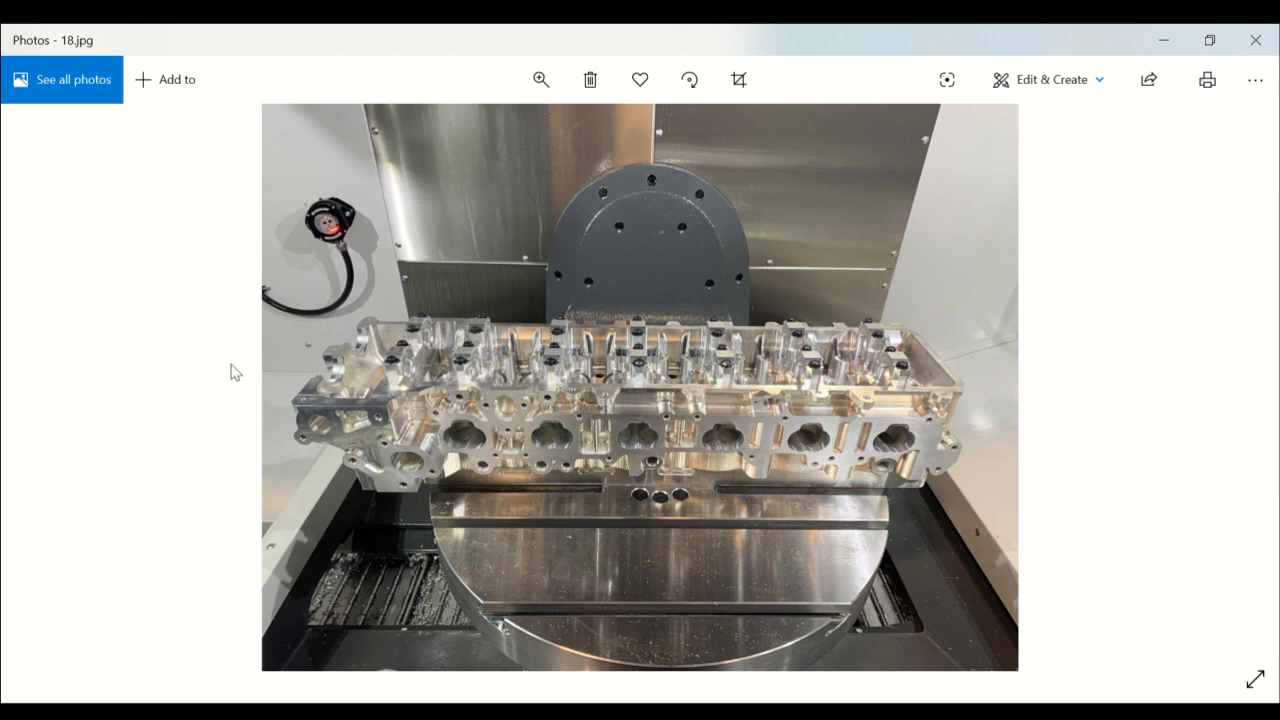
{"action": "left_click", "coordinate": [55, 396]}
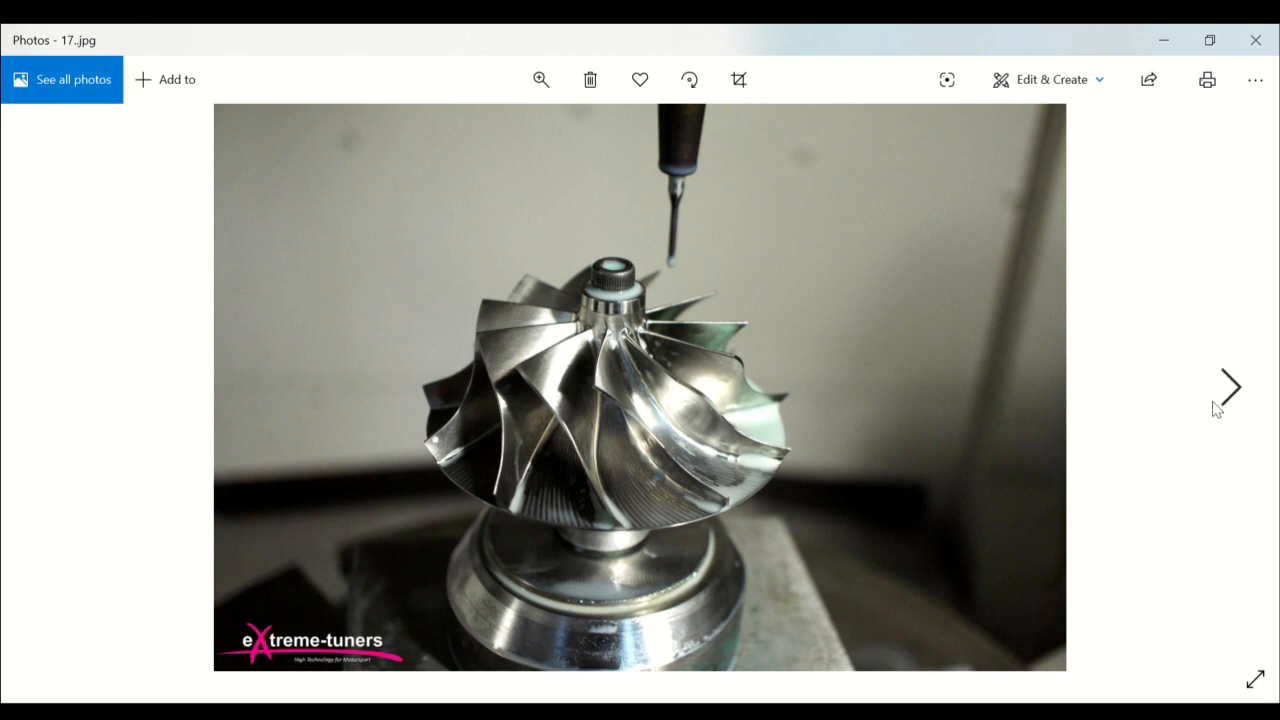
{"action": "left_click", "coordinate": [1230, 398]}
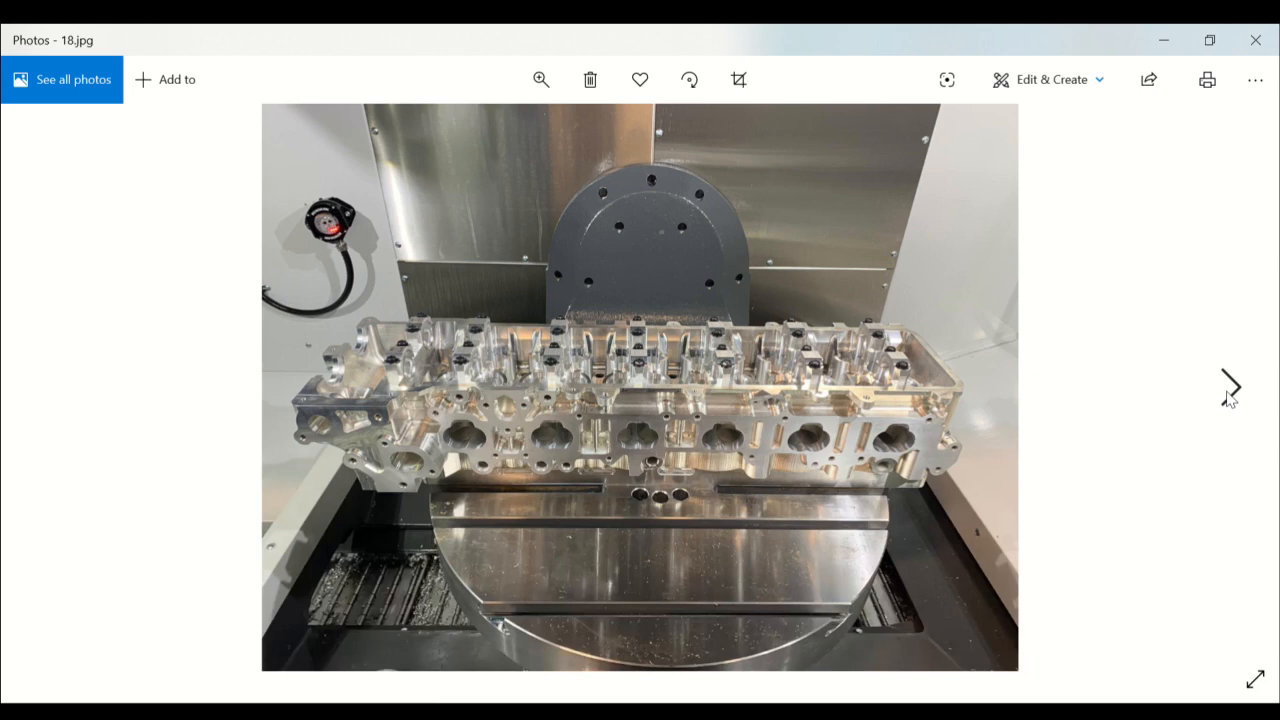
{"action": "left_click", "coordinate": [1229, 398]}
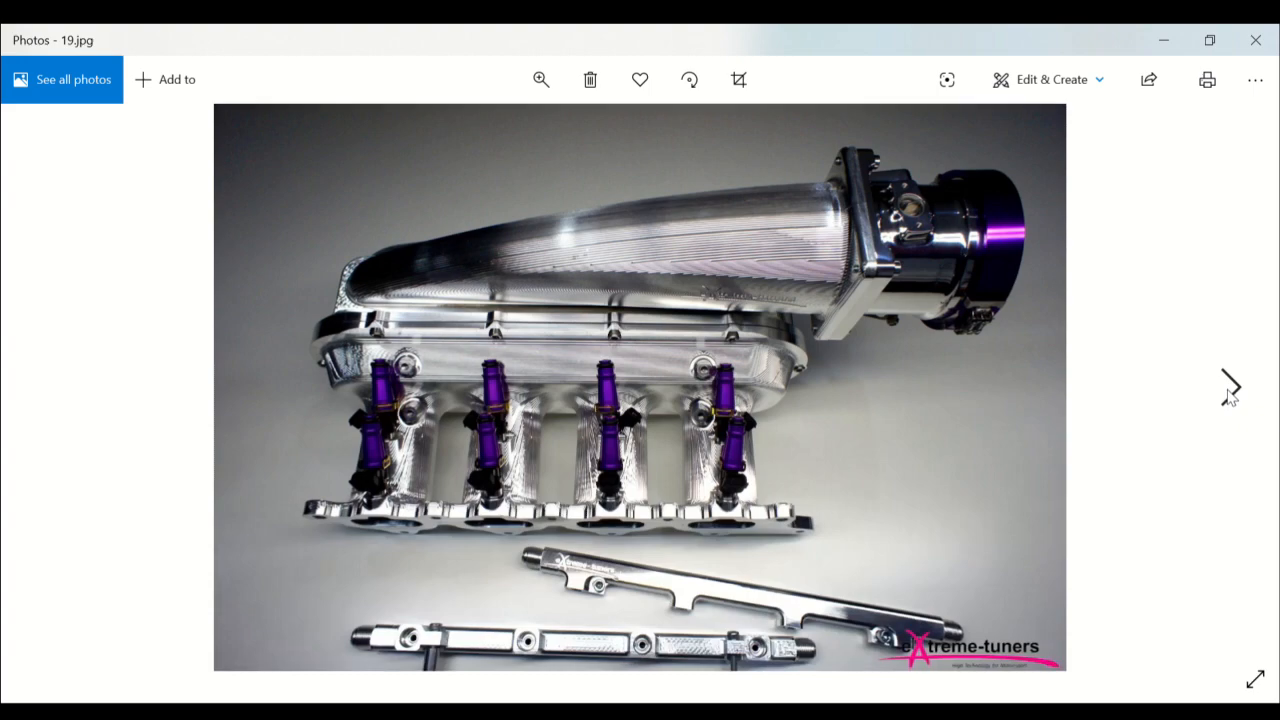
{"action": "left_click", "coordinate": [1229, 397]}
{"action": "left_click", "coordinate": [1229, 397]}
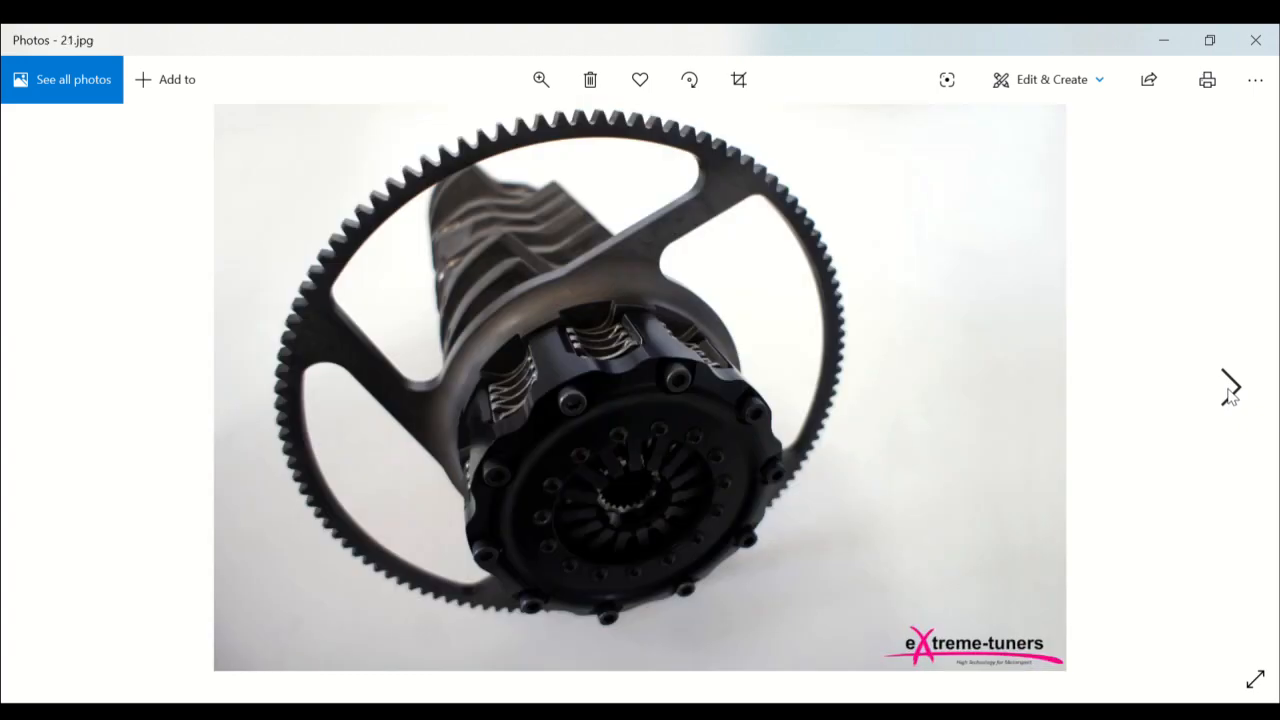
{"action": "left_click", "coordinate": [1231, 397]}
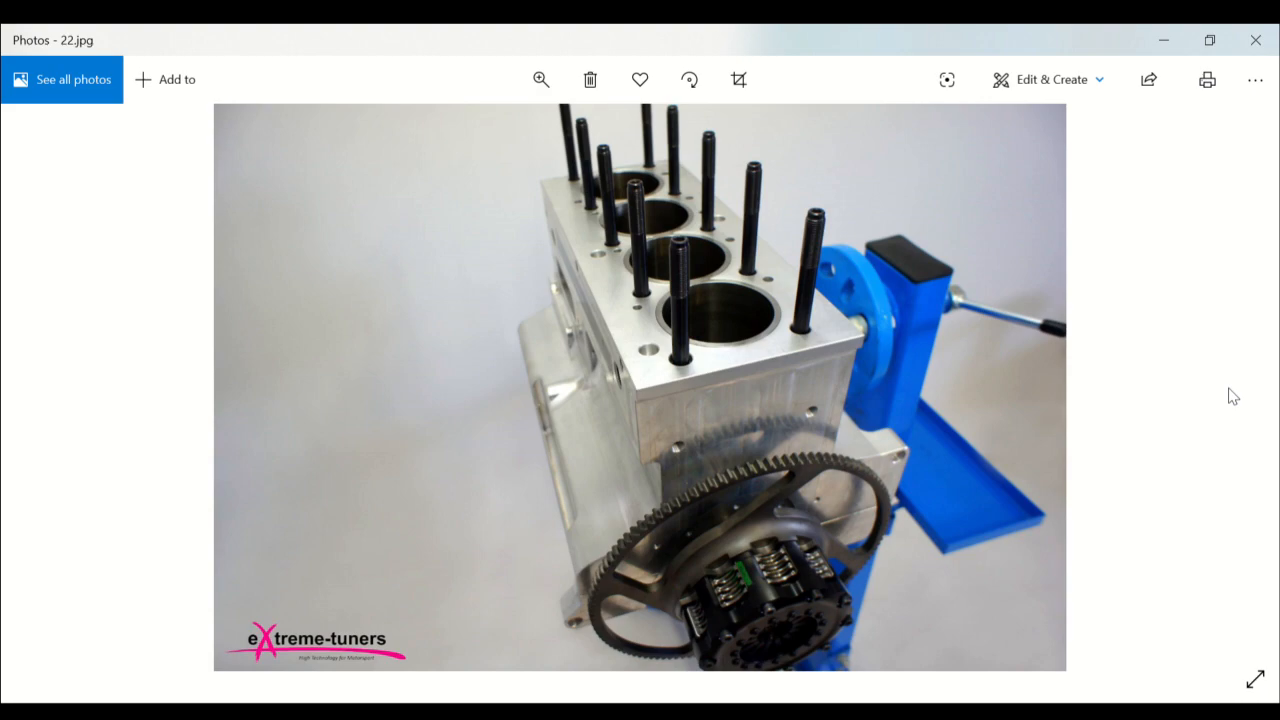
{"action": "left_click", "coordinate": [60, 401]}
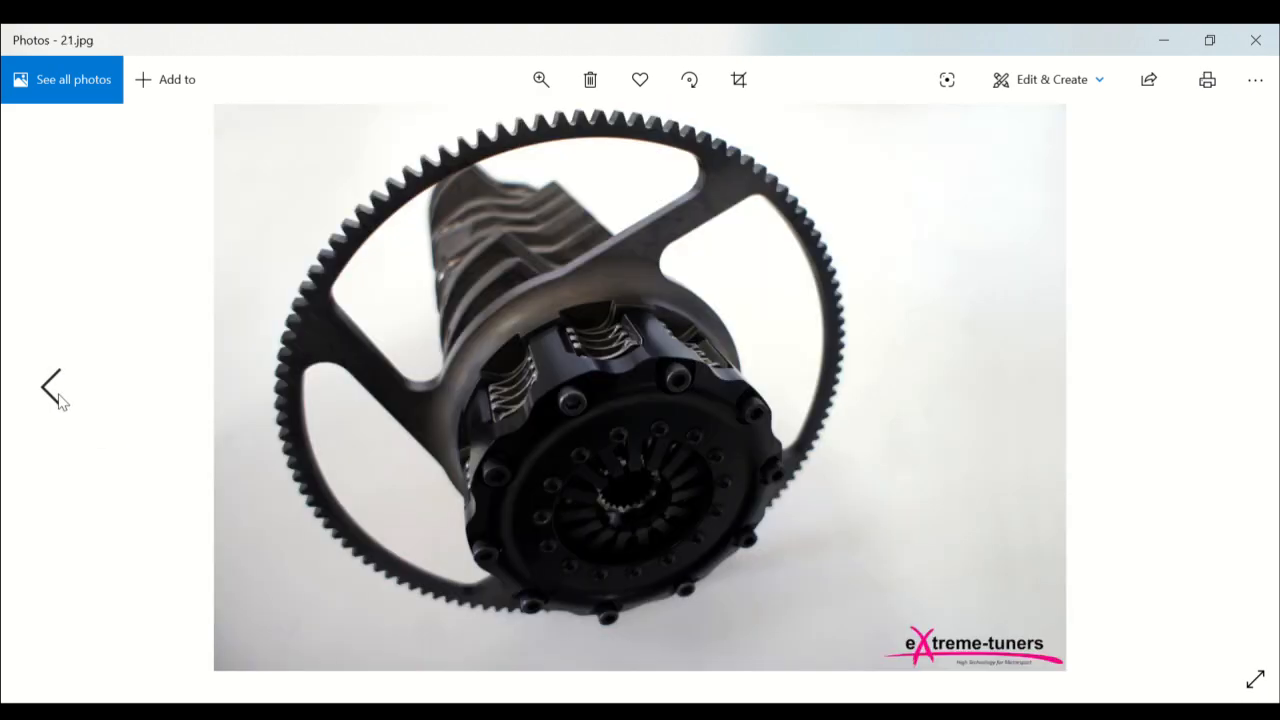
{"action": "left_click", "coordinate": [60, 401]}
{"action": "left_click", "coordinate": [60, 401]}
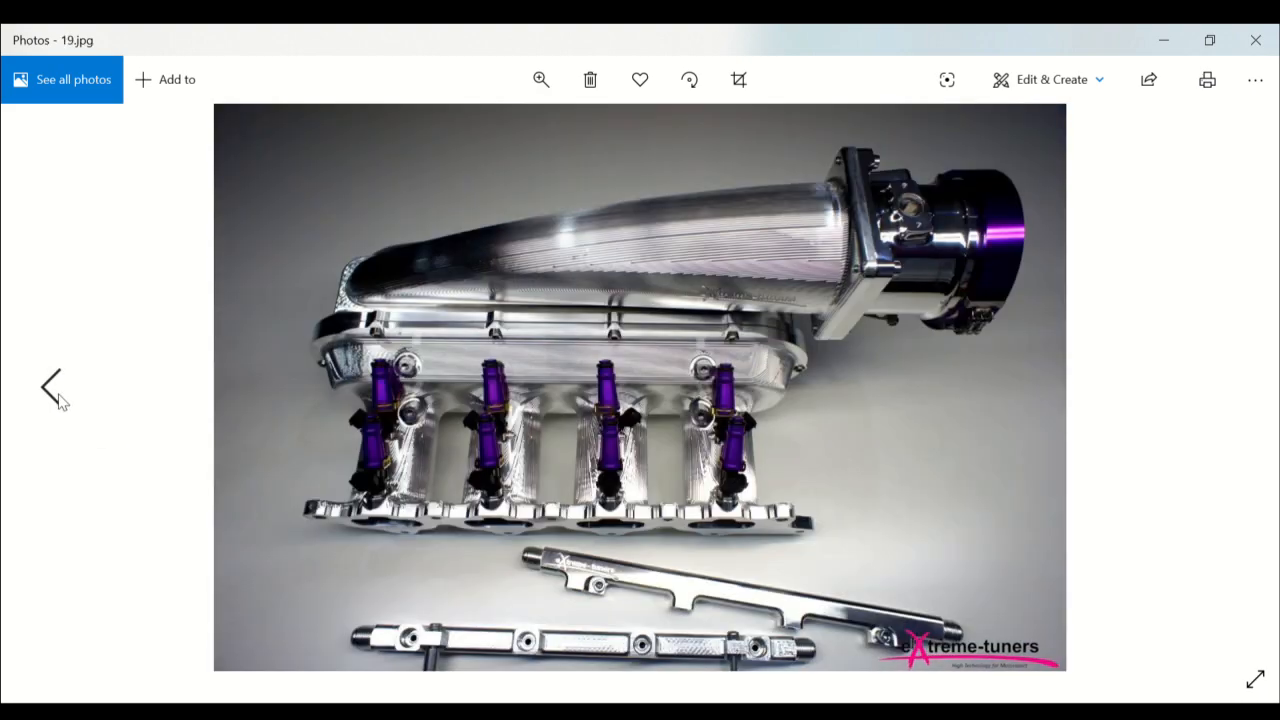
{"action": "left_click", "coordinate": [60, 401]}
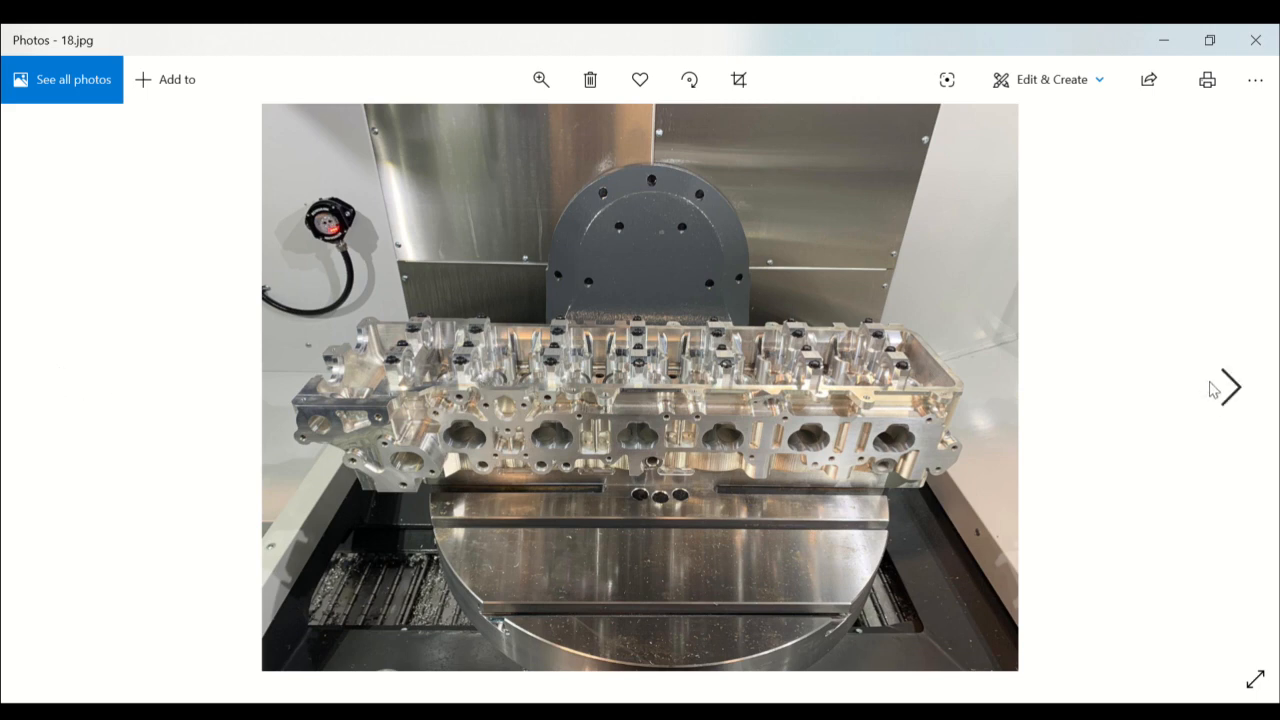
Advance from the cylinder head 18.jpg to the intake manifold photo
{"action": "left_click", "coordinate": [1219, 395]}
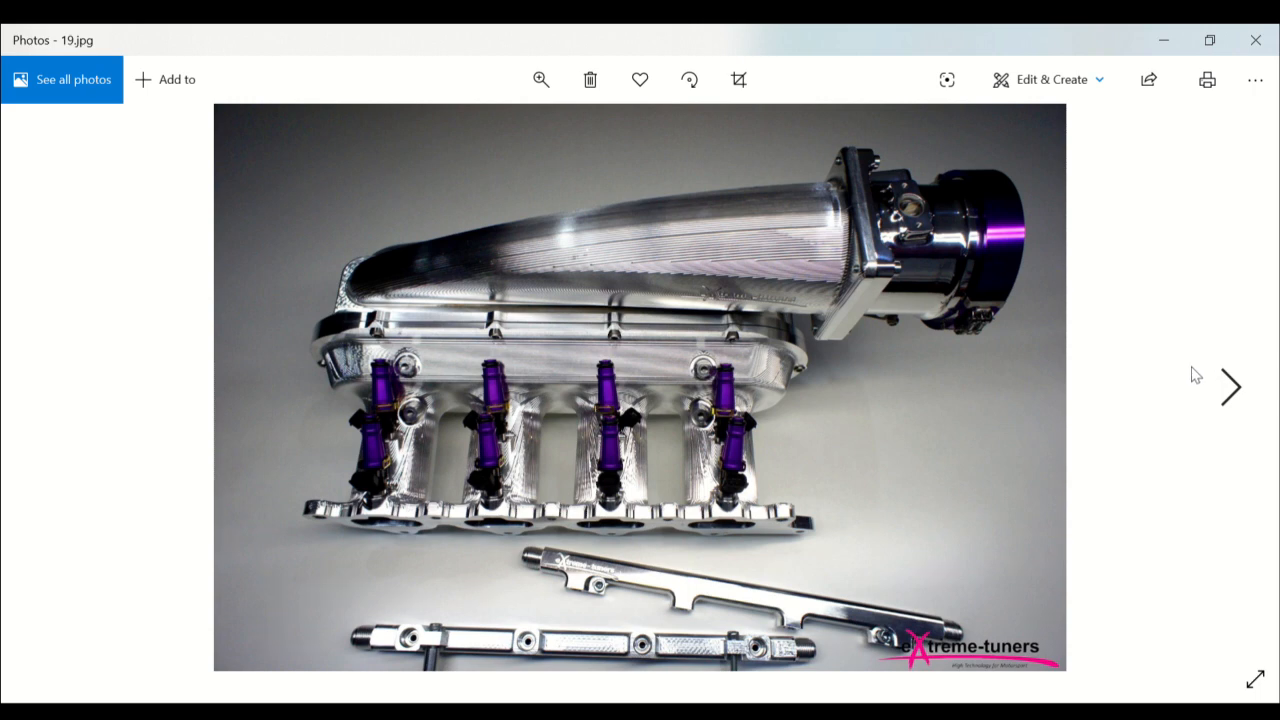
Page through the manifold close-up and clutch ring-gear photos toward the engine block 22.jpg
{"action": "left_click", "coordinate": [1228, 394]}
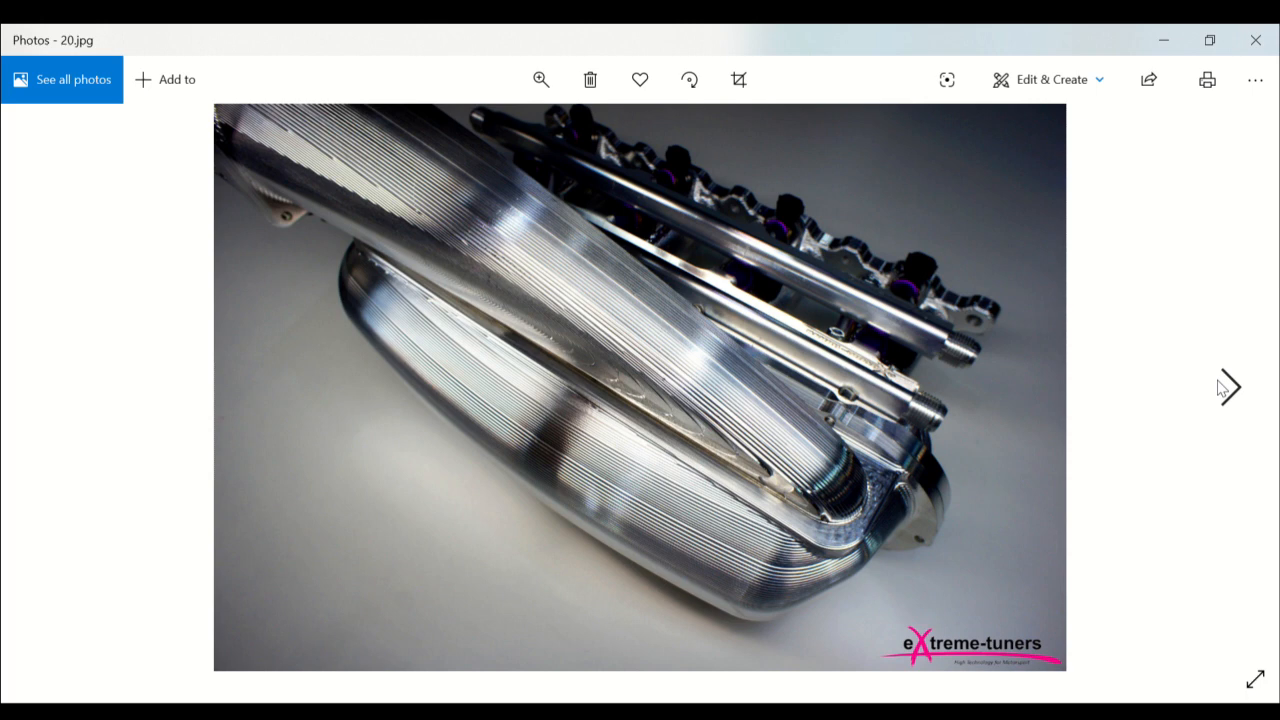
{"action": "left_click", "coordinate": [1219, 388]}
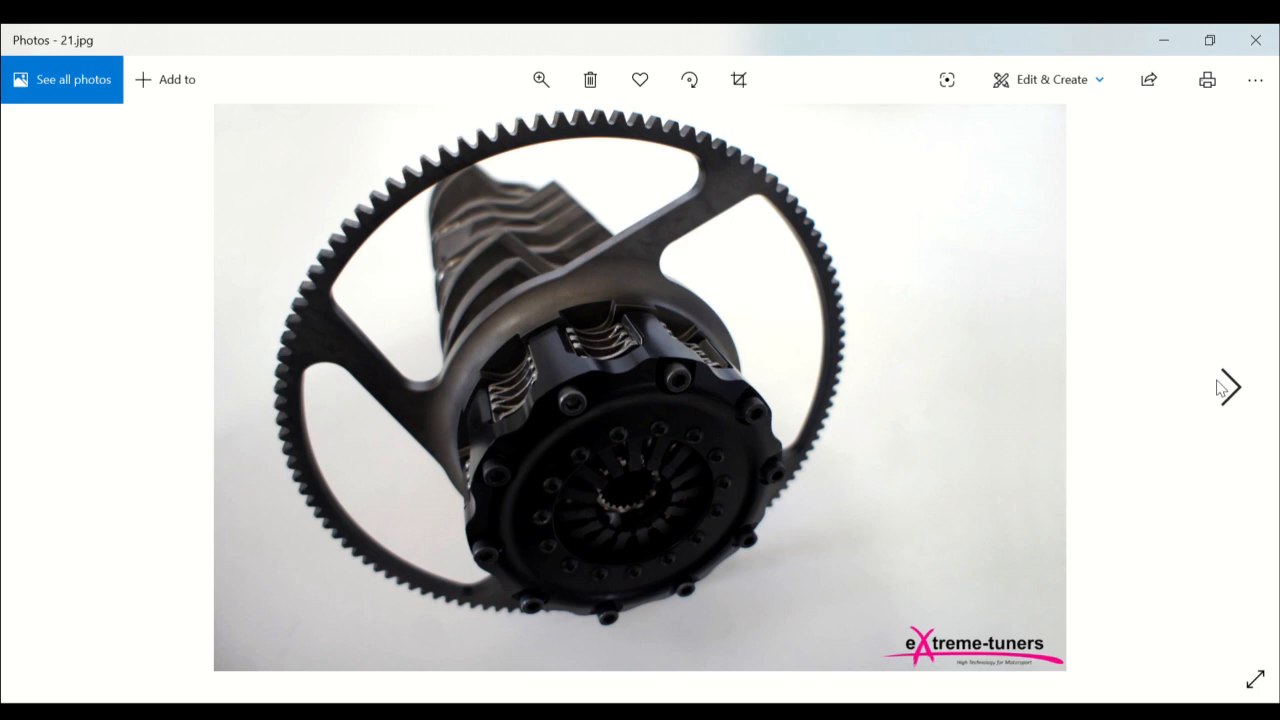
Page to the neighbouring photo, landing on 21.jpg, the clutch and toothed ring gear
{"action": "left_click", "coordinate": [1219, 388]}
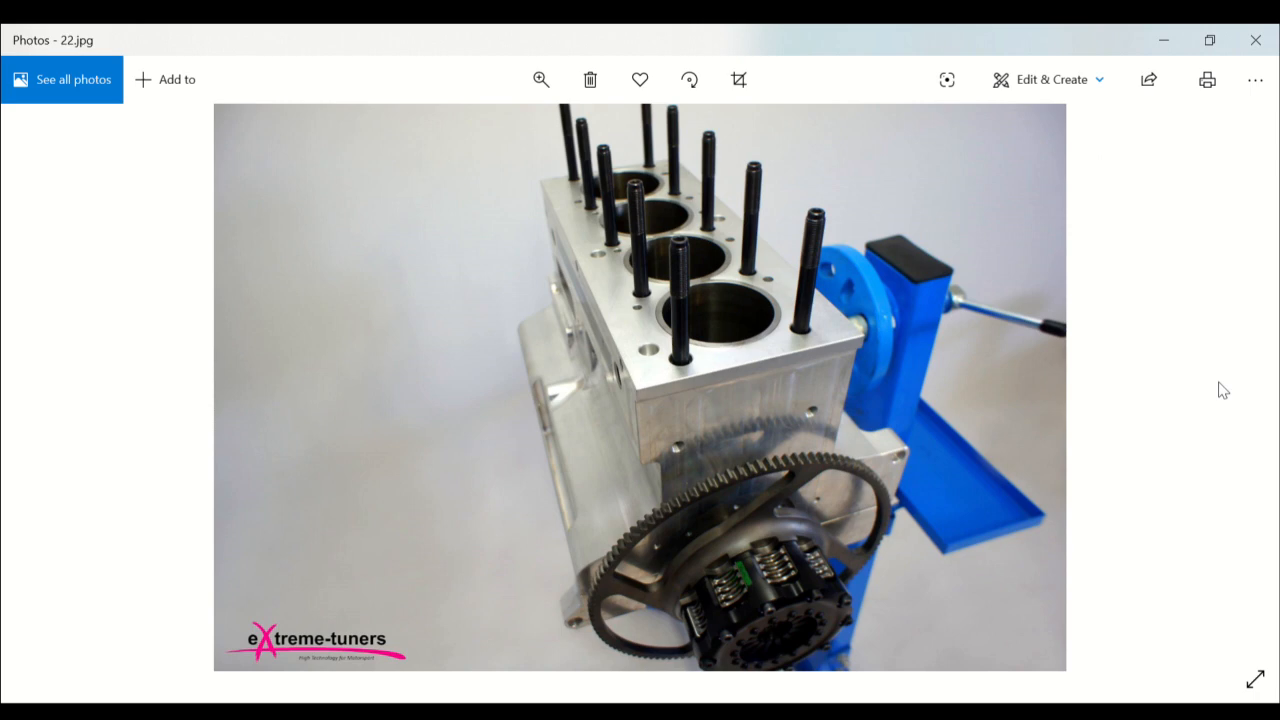
Page back ten photos past the cylinder head and valves to the connecting-rod images around 8.jpg and 9.jpg
{"action": "left_click", "coordinate": [50, 390]}
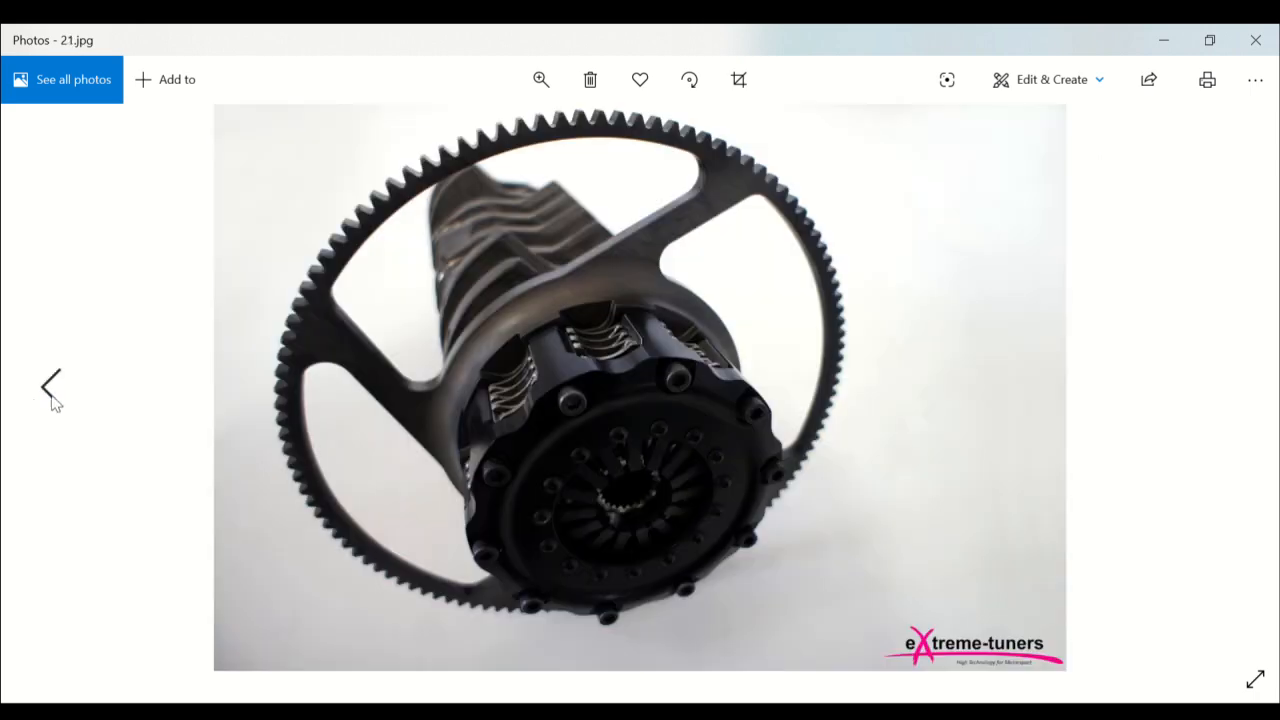
{"action": "left_click", "coordinate": [52, 392]}
{"action": "left_click", "coordinate": [52, 392]}
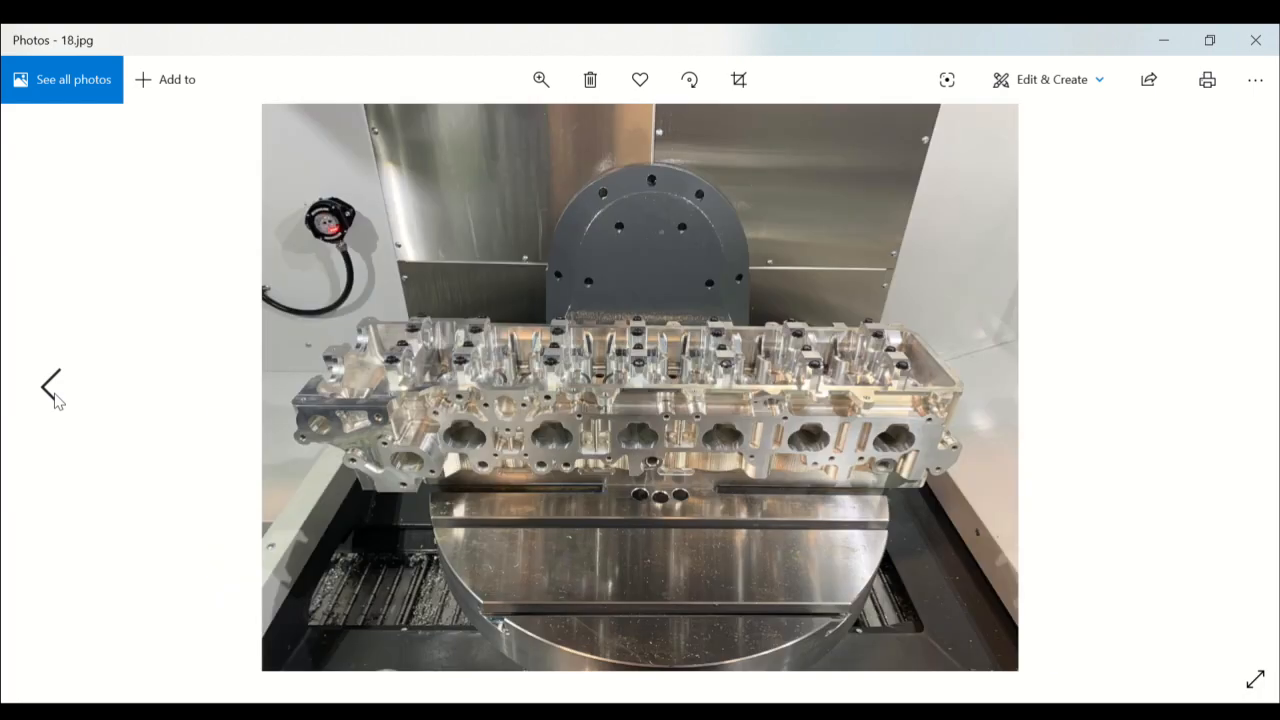
{"action": "left_click", "coordinate": [52, 390]}
{"action": "left_click", "coordinate": [52, 390]}
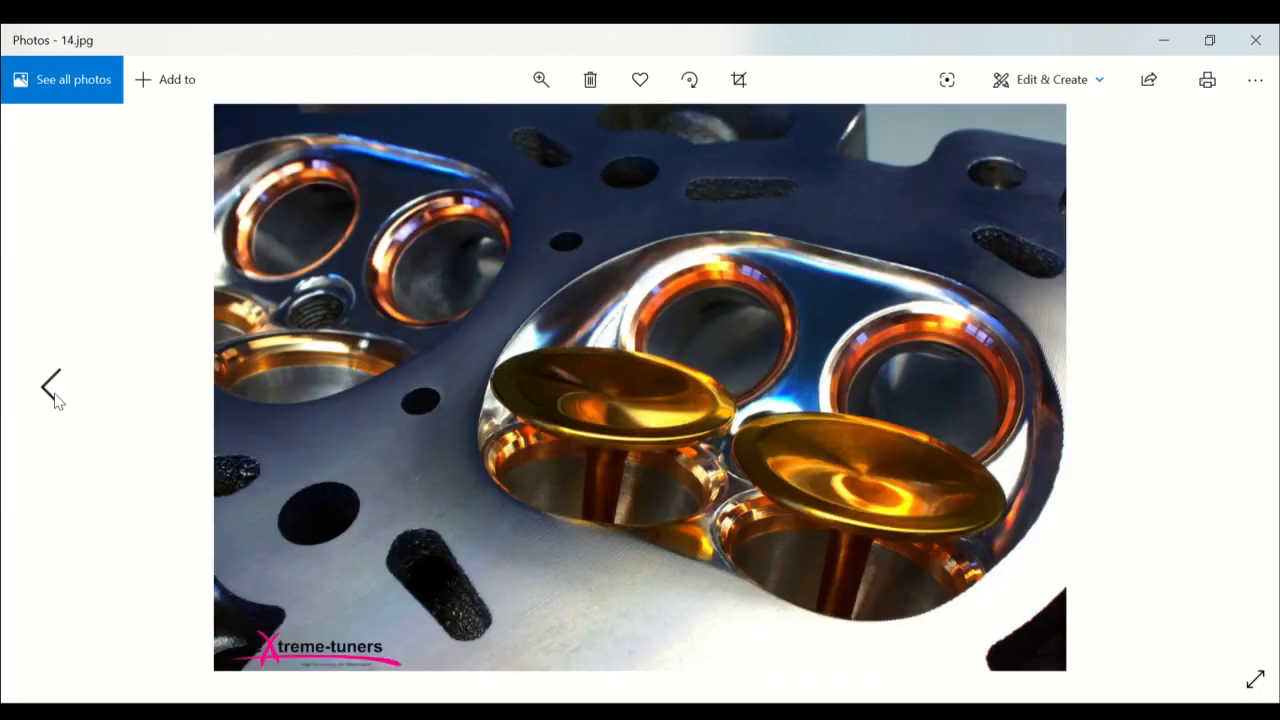
{"action": "left_click", "coordinate": [56, 400]}
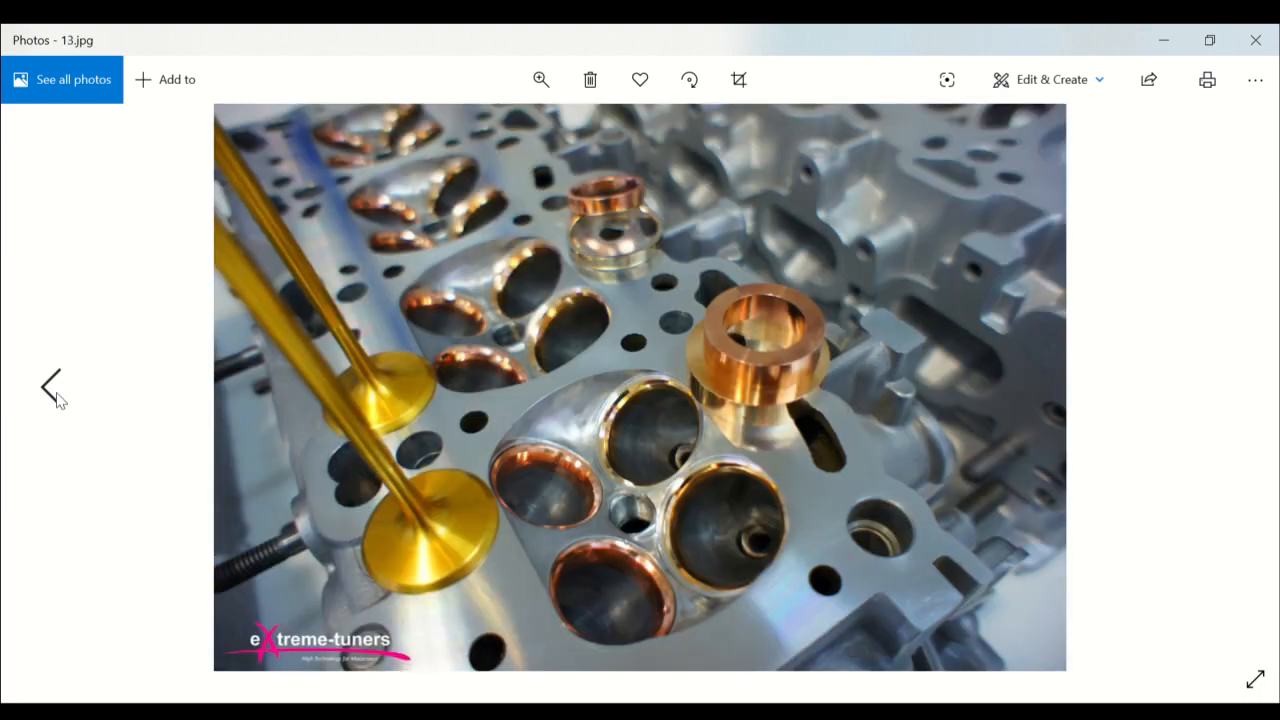
{"action": "left_click", "coordinate": [56, 400]}
{"action": "left_click", "coordinate": [56, 400]}
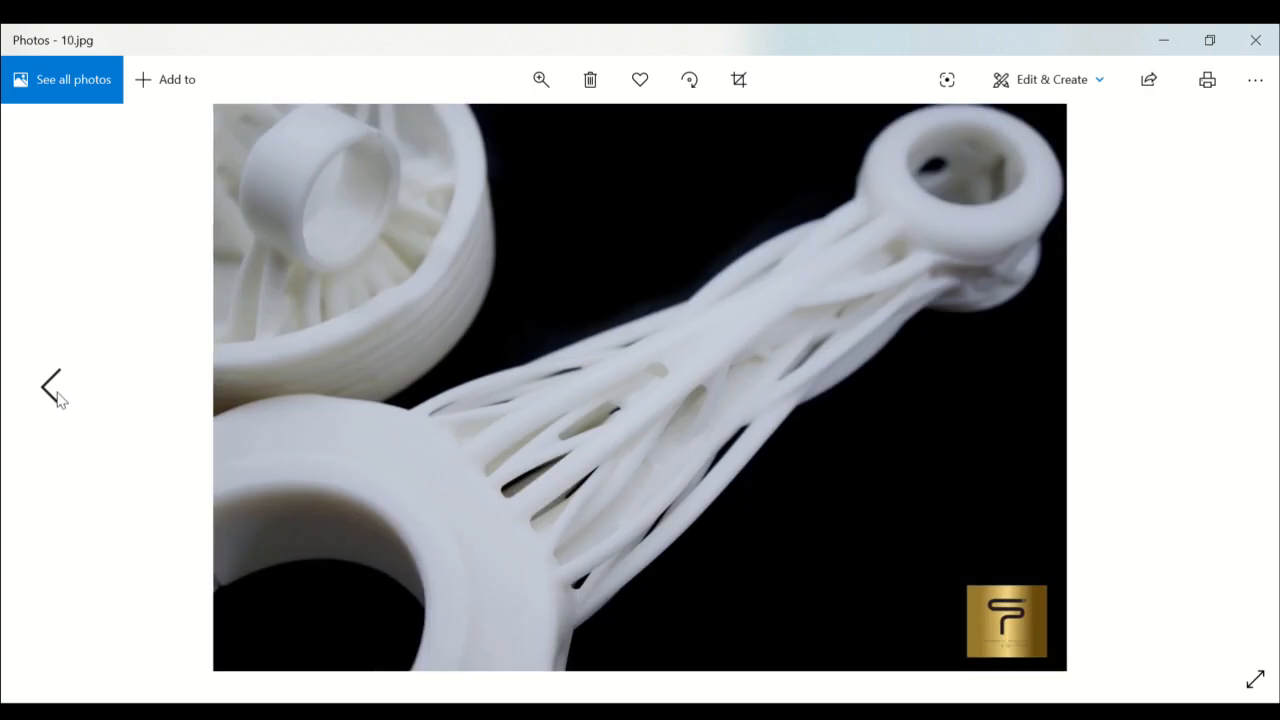
{"action": "left_click", "coordinate": [58, 398]}
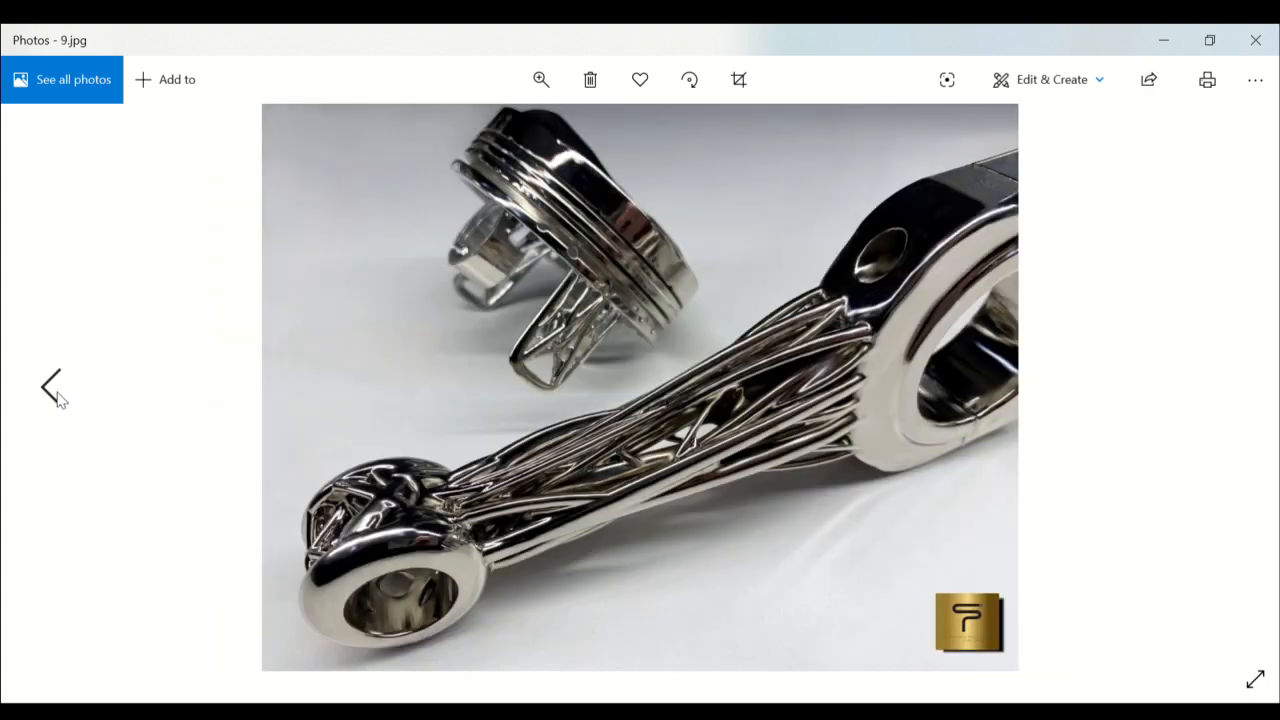
{"action": "left_click", "coordinate": [58, 398]}
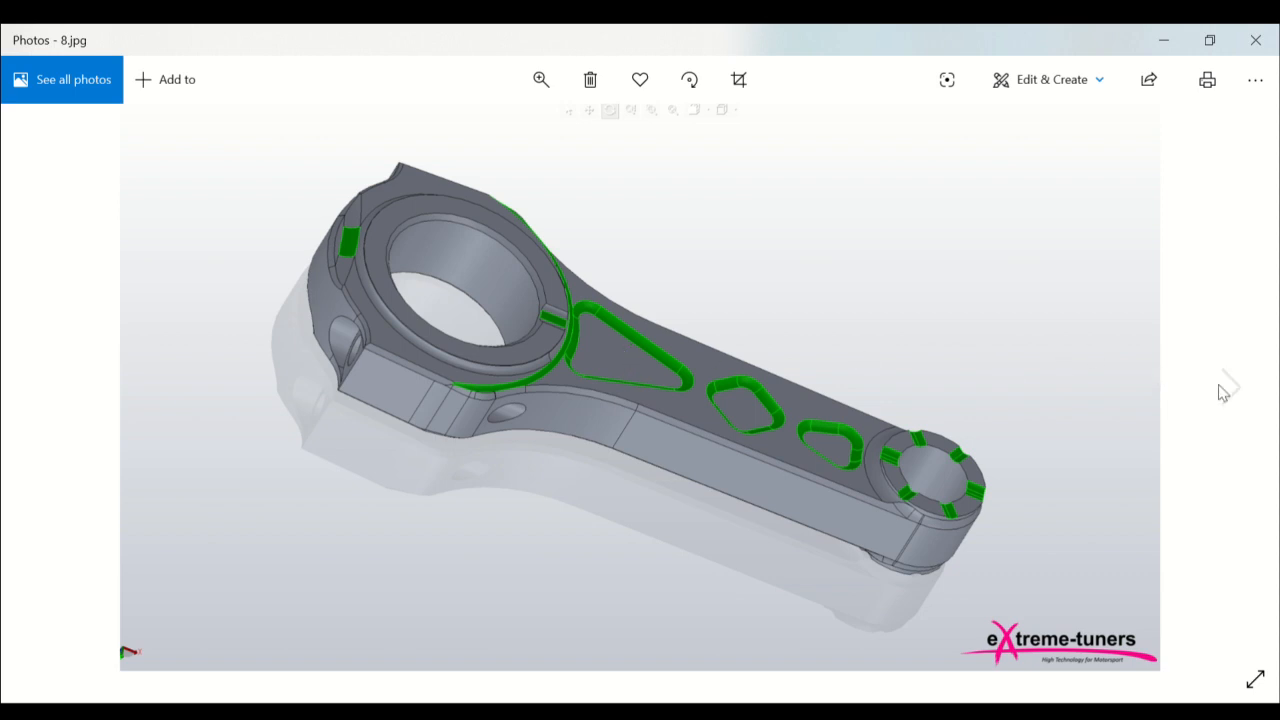
Go forward to 9.jpg, back to the machined rod blanks 7.jpg, then forward to the rod render again
{"action": "left_click", "coordinate": [1228, 386]}
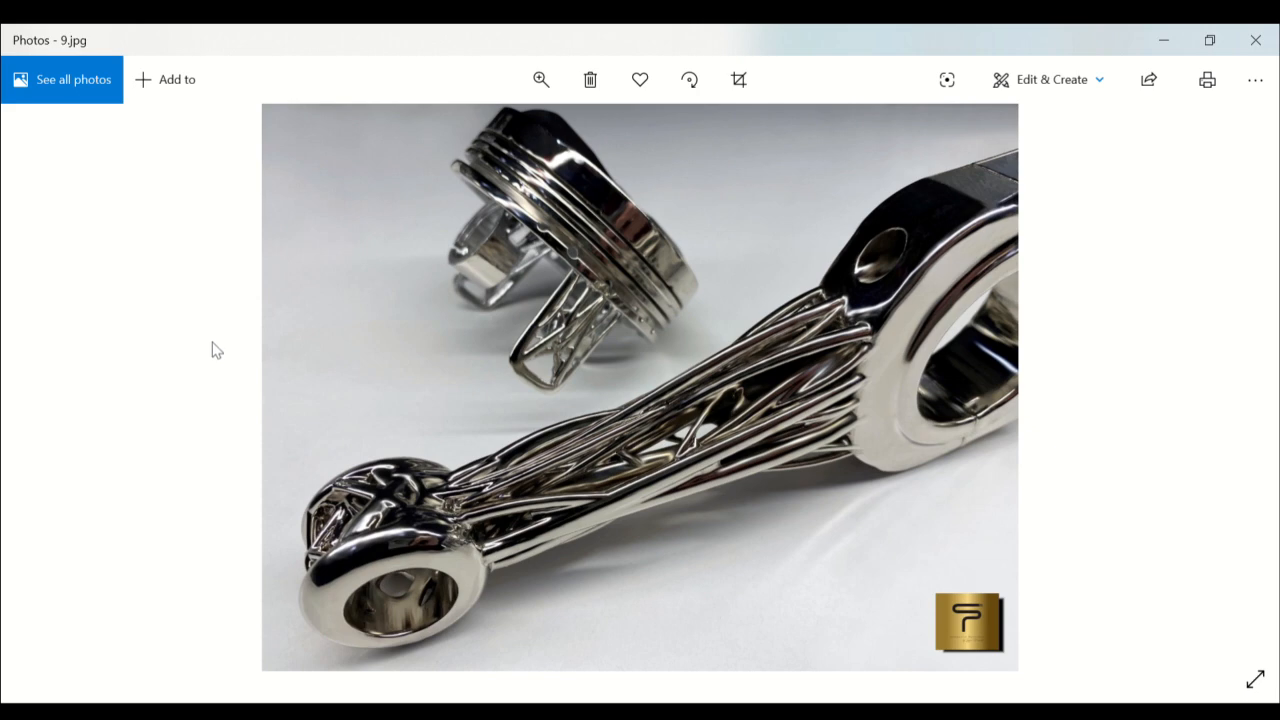
{"action": "left_click", "coordinate": [53, 395]}
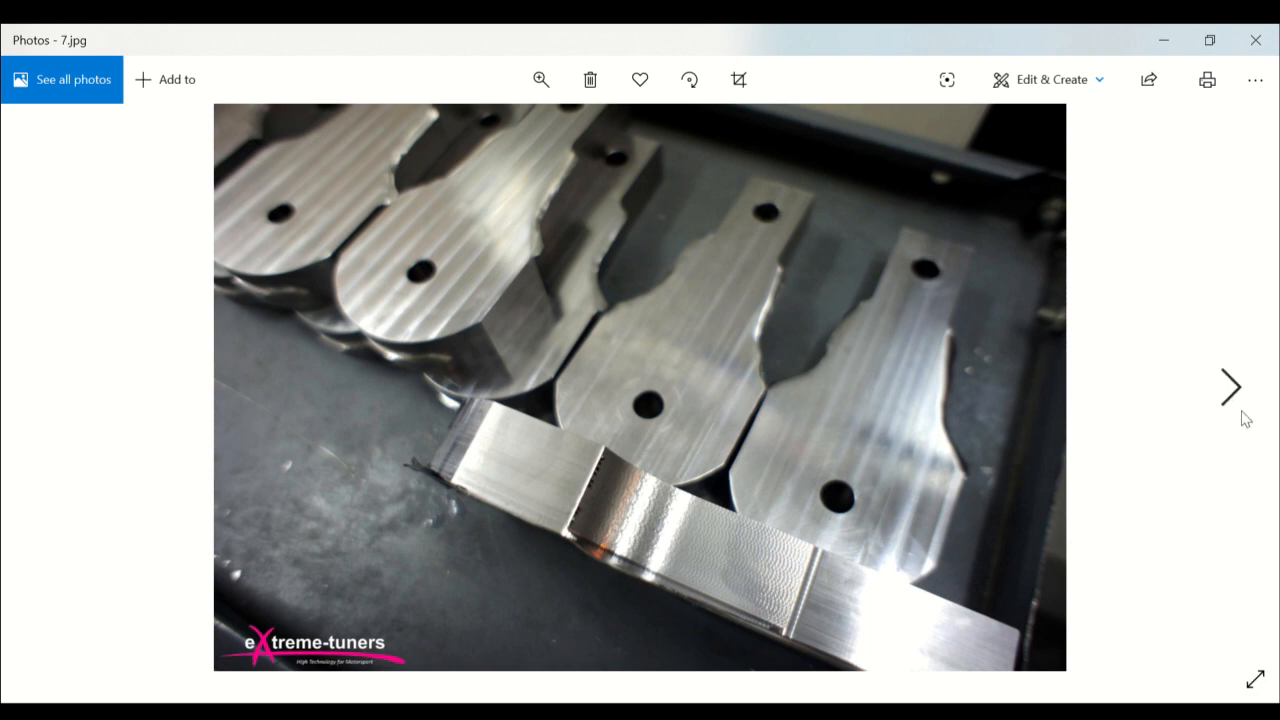
{"action": "left_click", "coordinate": [1238, 402]}
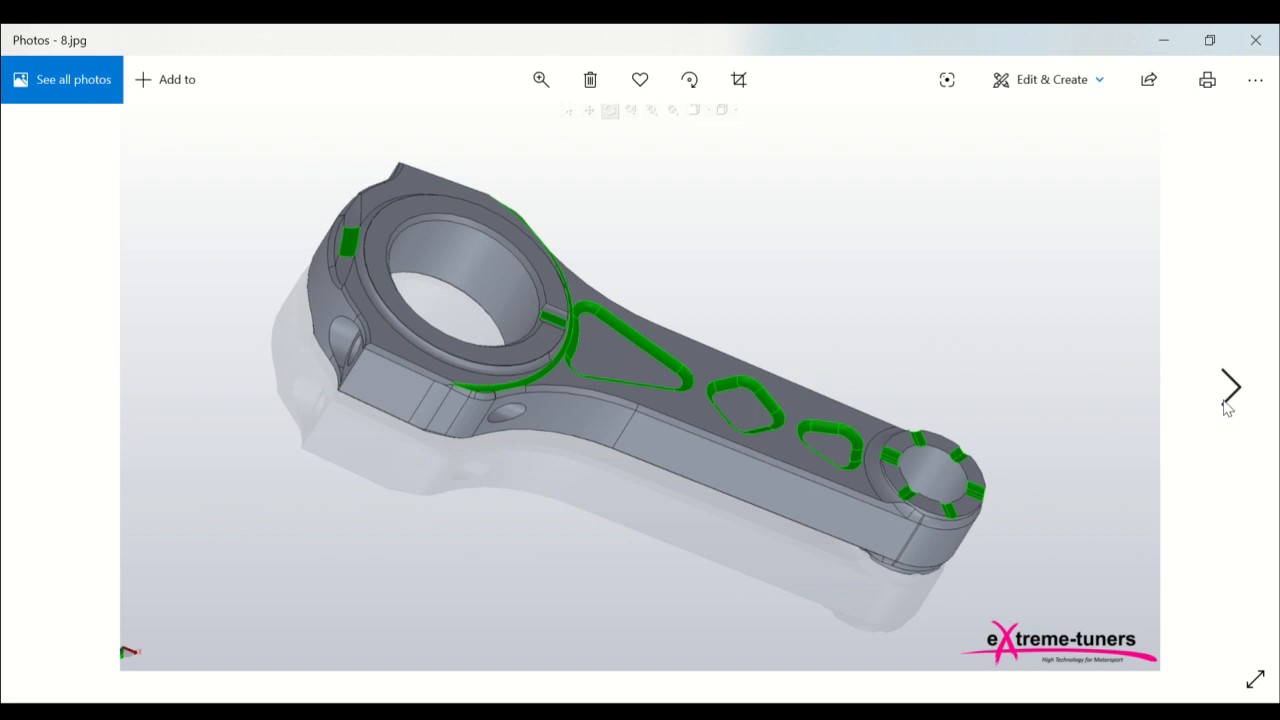
Page forward ten photos through the valves, cylinder head and turbo impeller to the engine block
{"action": "left_click", "coordinate": [1228, 400]}
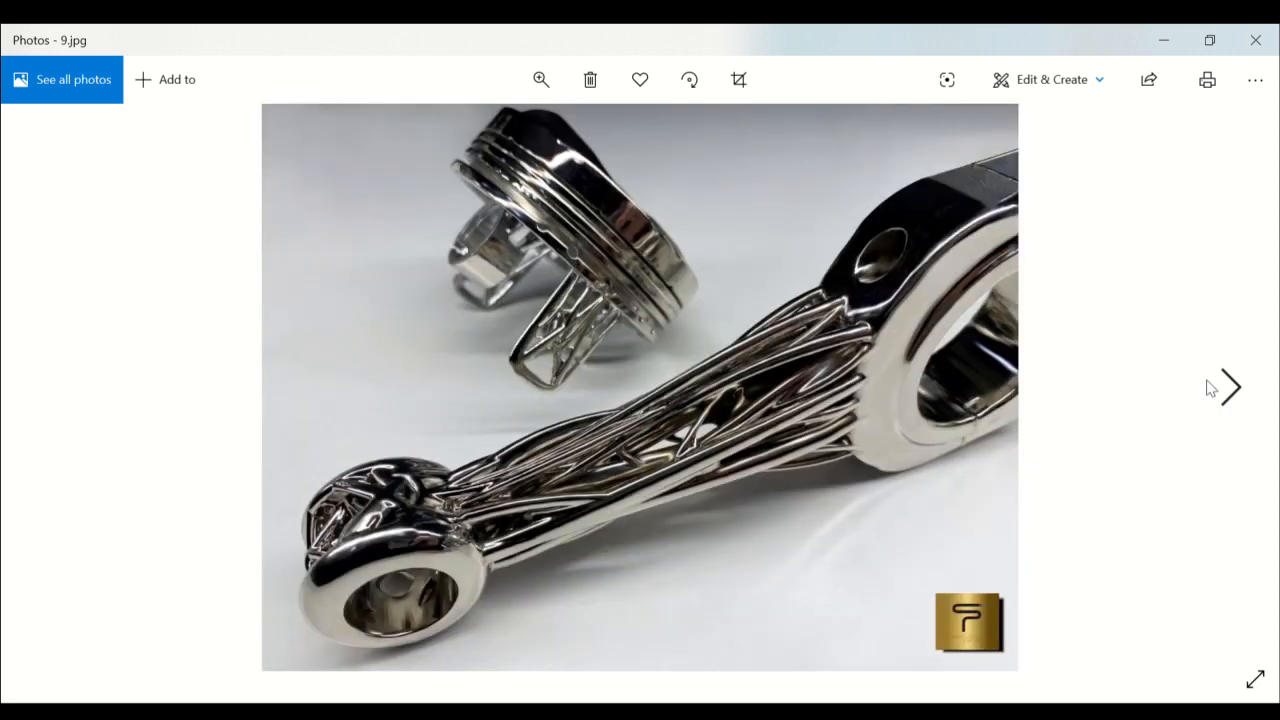
{"action": "left_click", "coordinate": [1226, 398]}
{"action": "left_click", "coordinate": [1228, 400]}
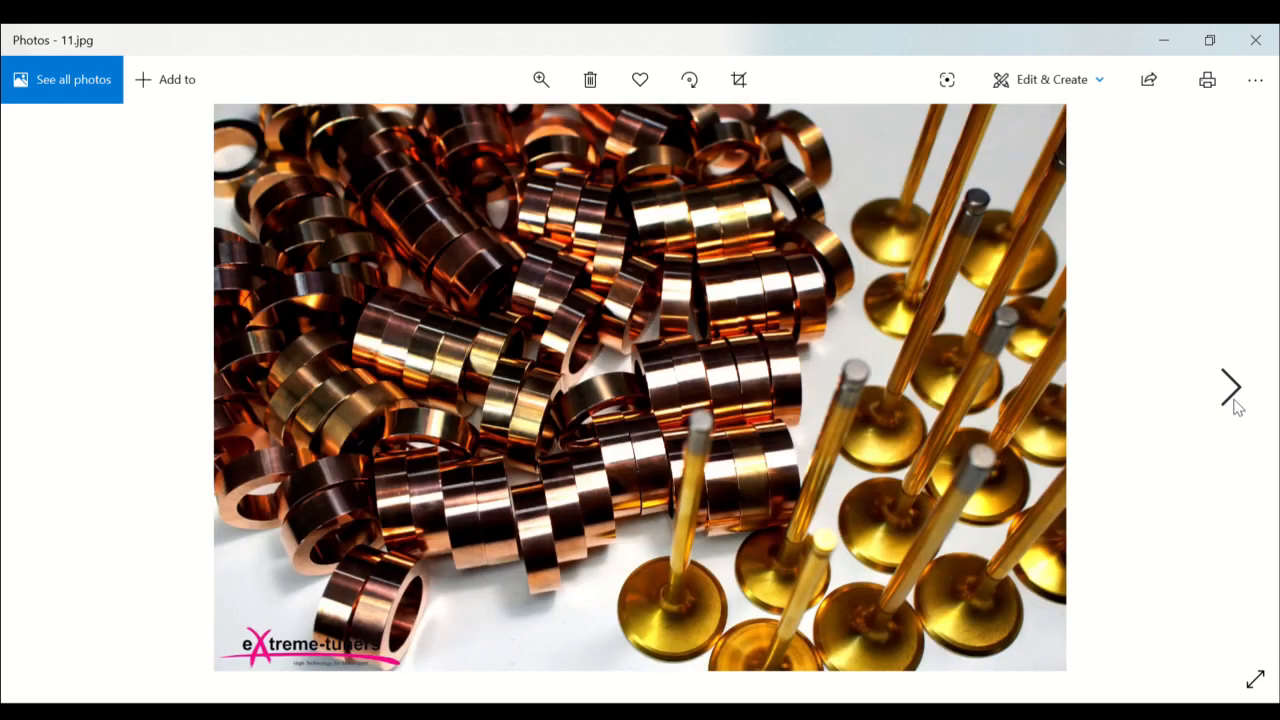
{"action": "left_click", "coordinate": [1232, 399]}
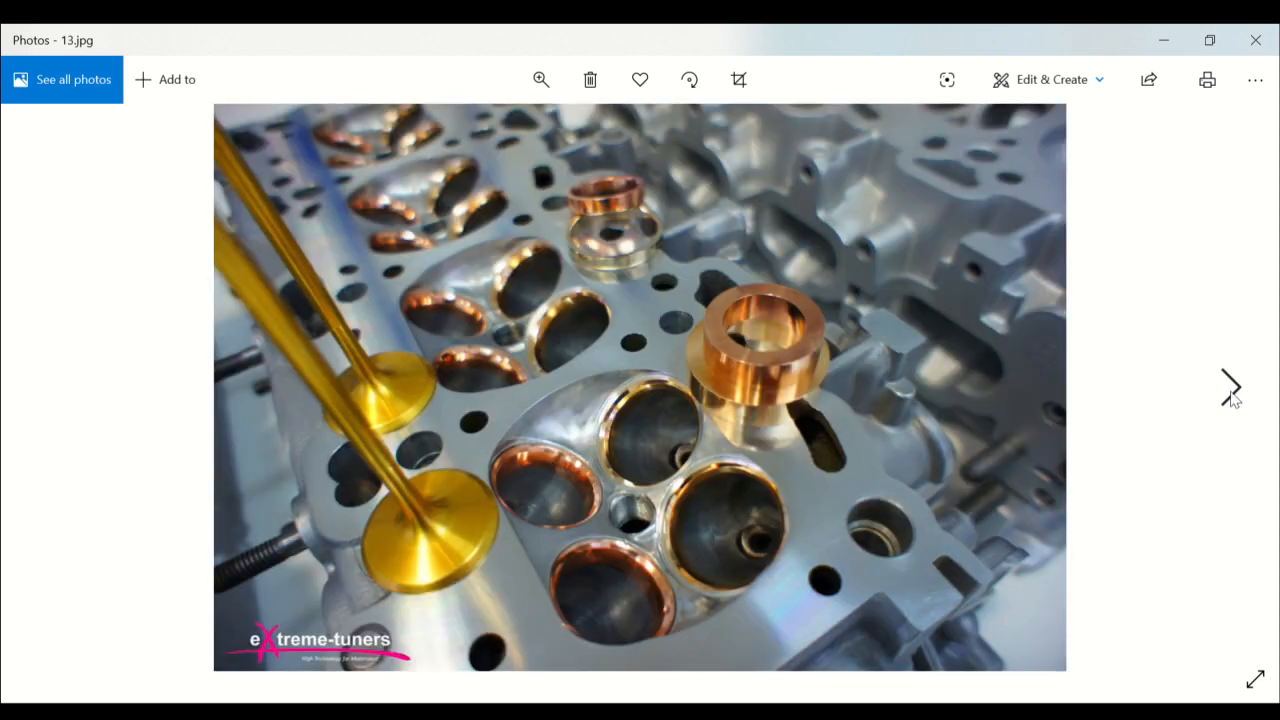
{"action": "left_click", "coordinate": [1233, 399]}
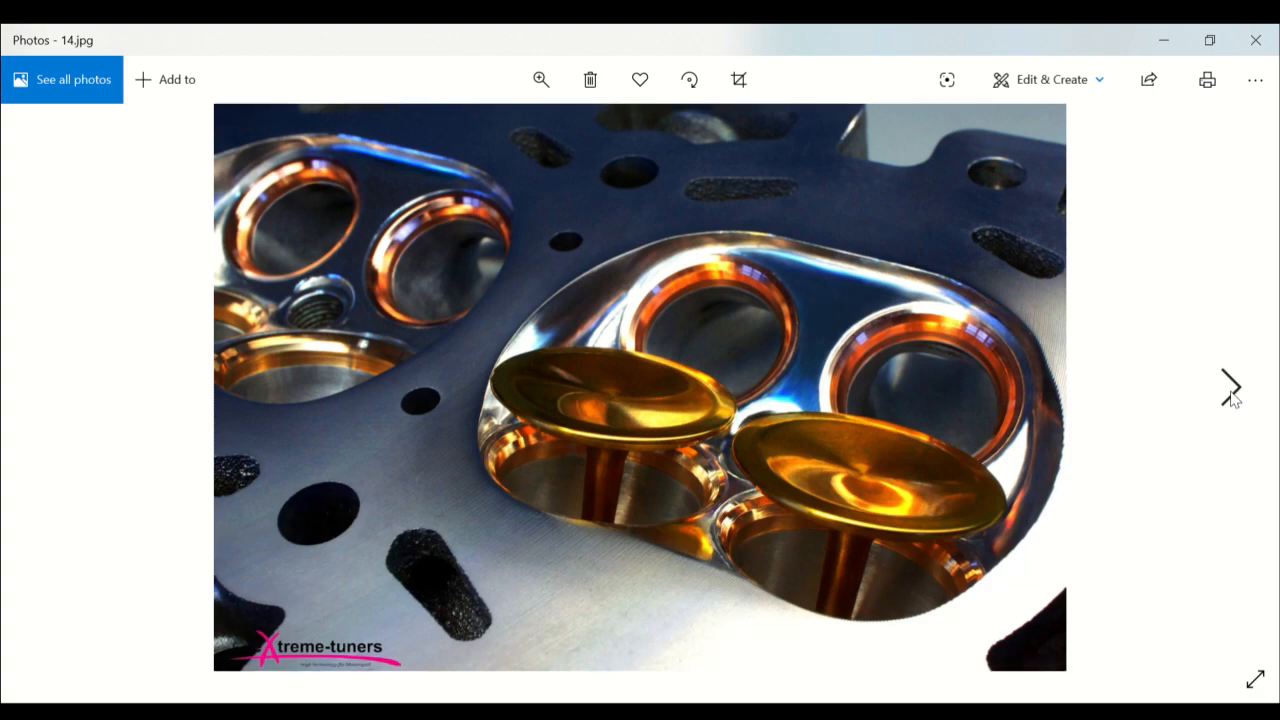
{"action": "left_click", "coordinate": [1233, 399]}
{"action": "left_click", "coordinate": [1233, 399]}
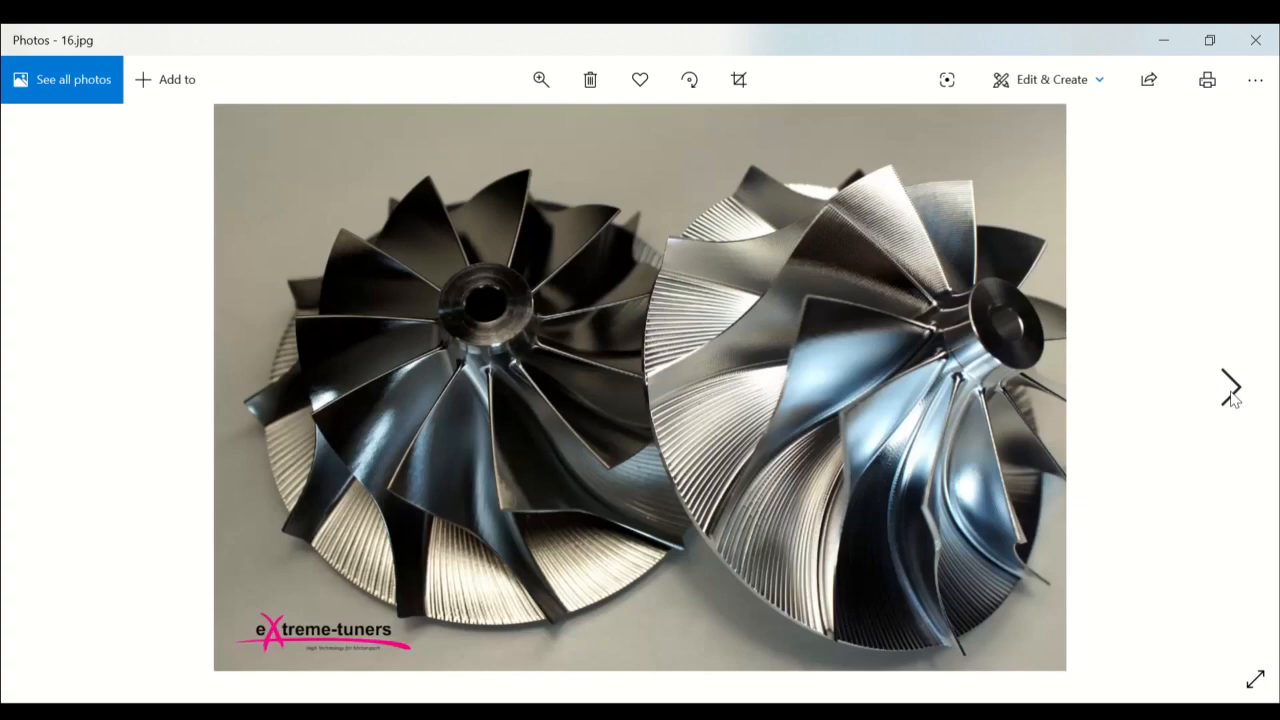
{"action": "left_click", "coordinate": [1233, 399]}
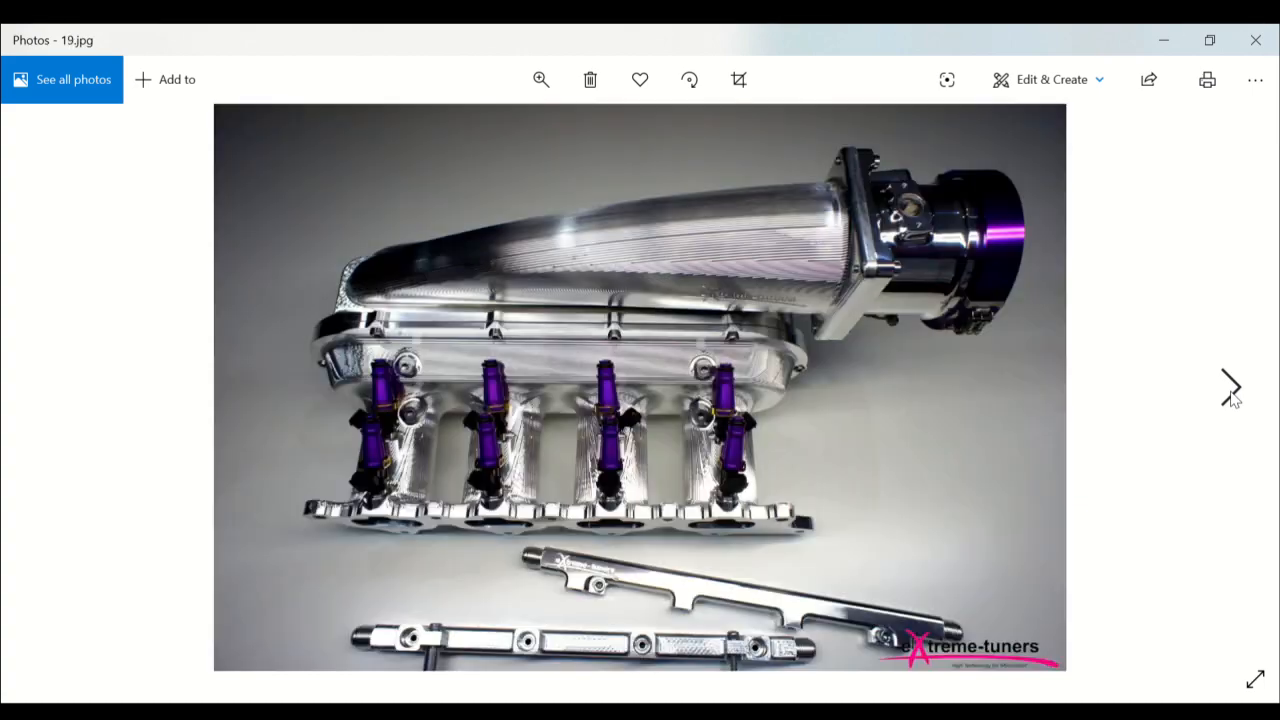
{"action": "left_click", "coordinate": [1233, 399]}
{"action": "left_click", "coordinate": [1233, 399]}
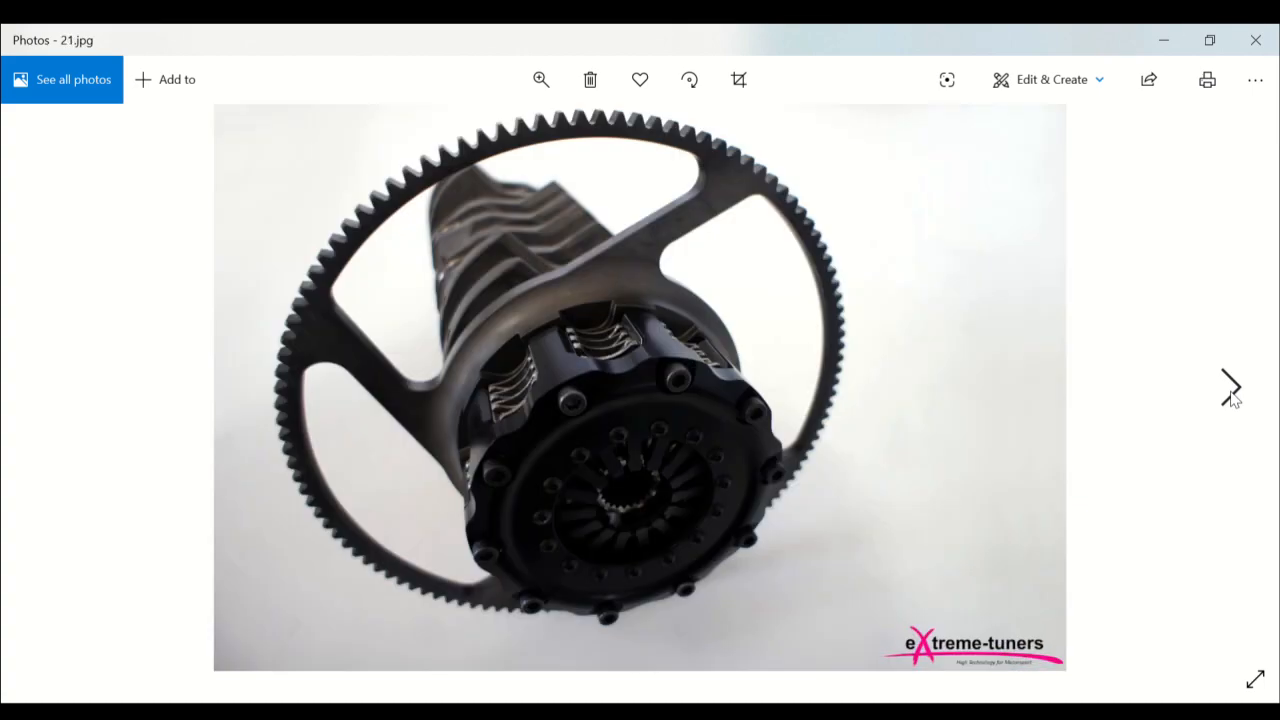
{"action": "mouse_move", "coordinate": [50, 388]}
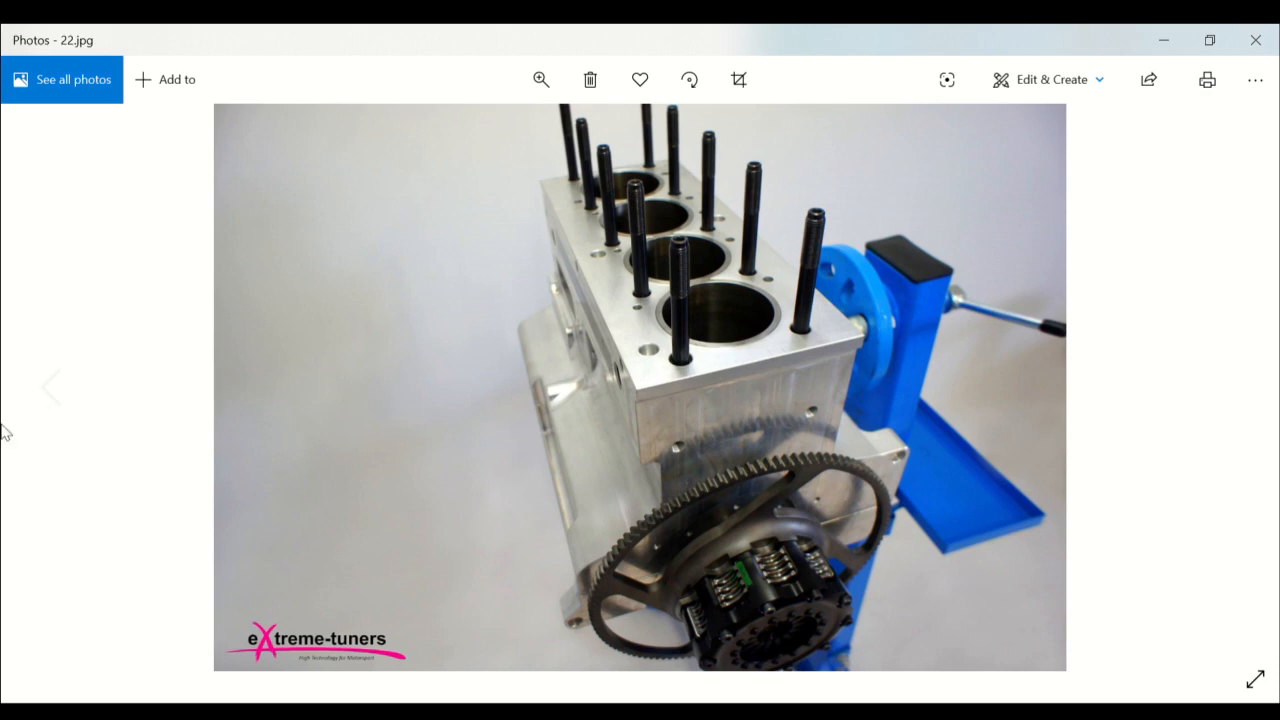
Page back eleven photos past the clutch, impeller and connecting rods to 6.jpg, the perforated exhaust tips
{"action": "left_click", "coordinate": [68, 412]}
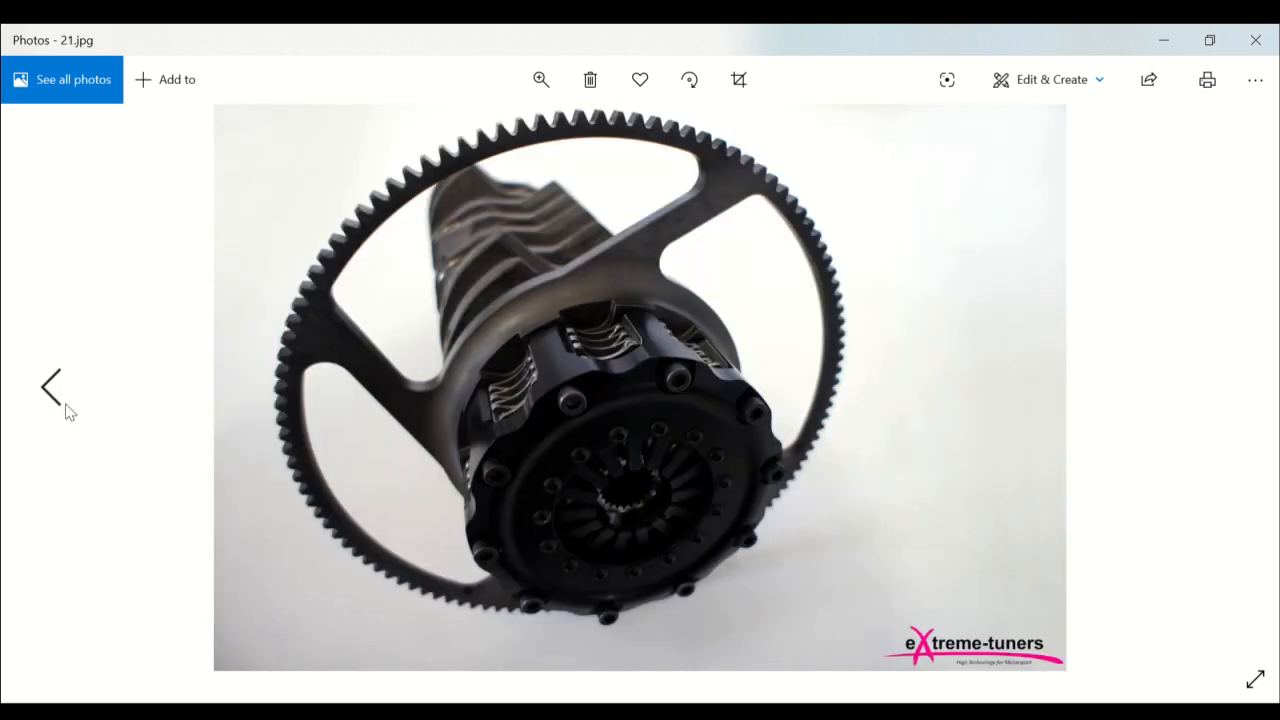
{"action": "left_click", "coordinate": [66, 410]}
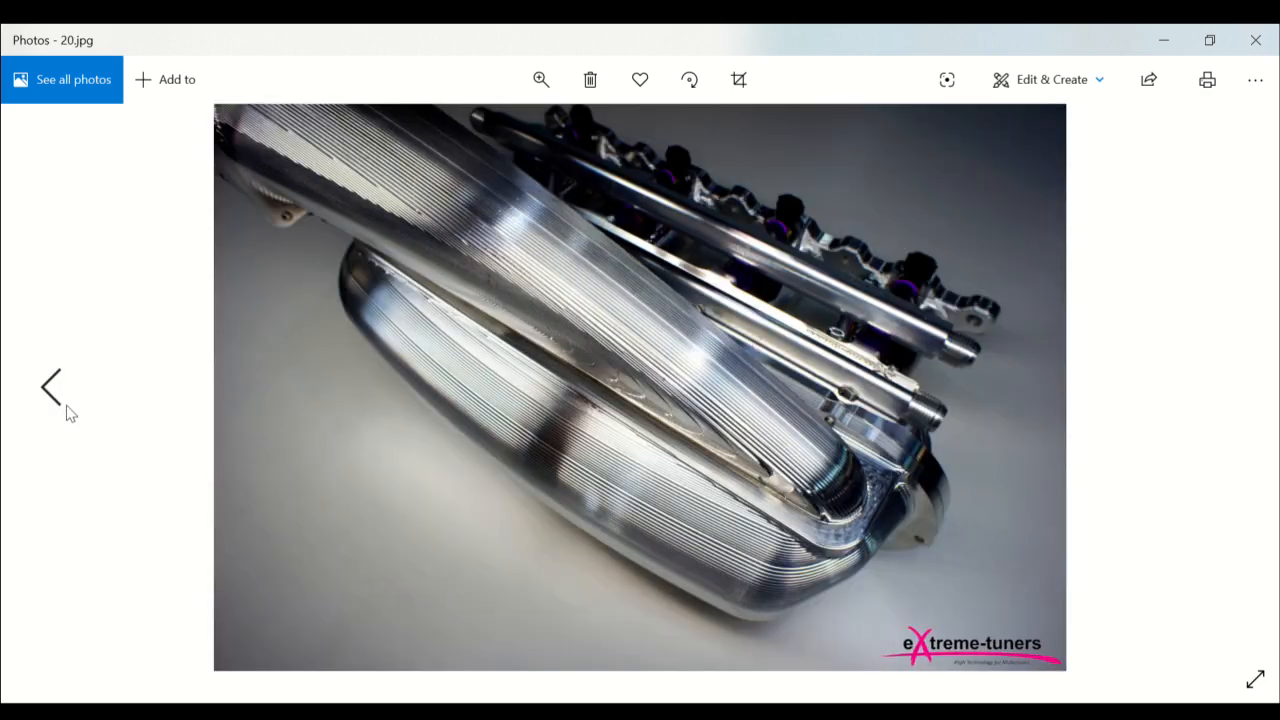
{"action": "left_click", "coordinate": [68, 412]}
{"action": "left_click", "coordinate": [70, 413]}
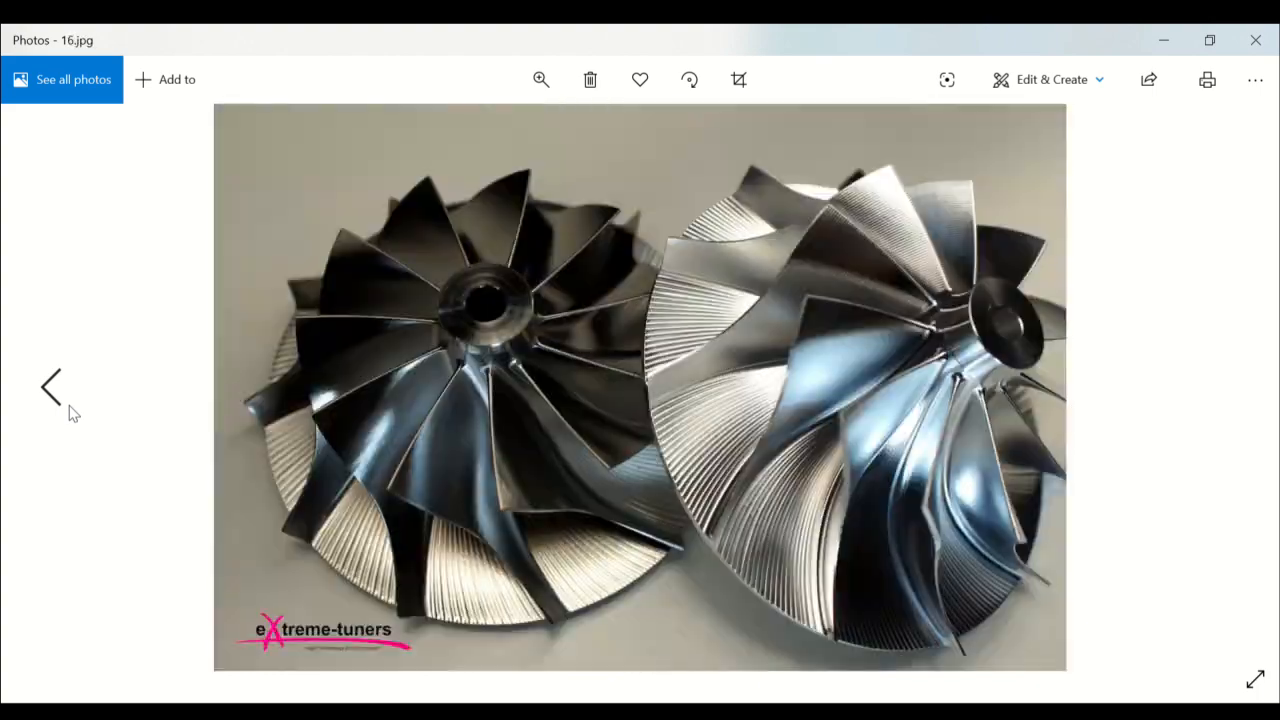
{"action": "left_click", "coordinate": [70, 413]}
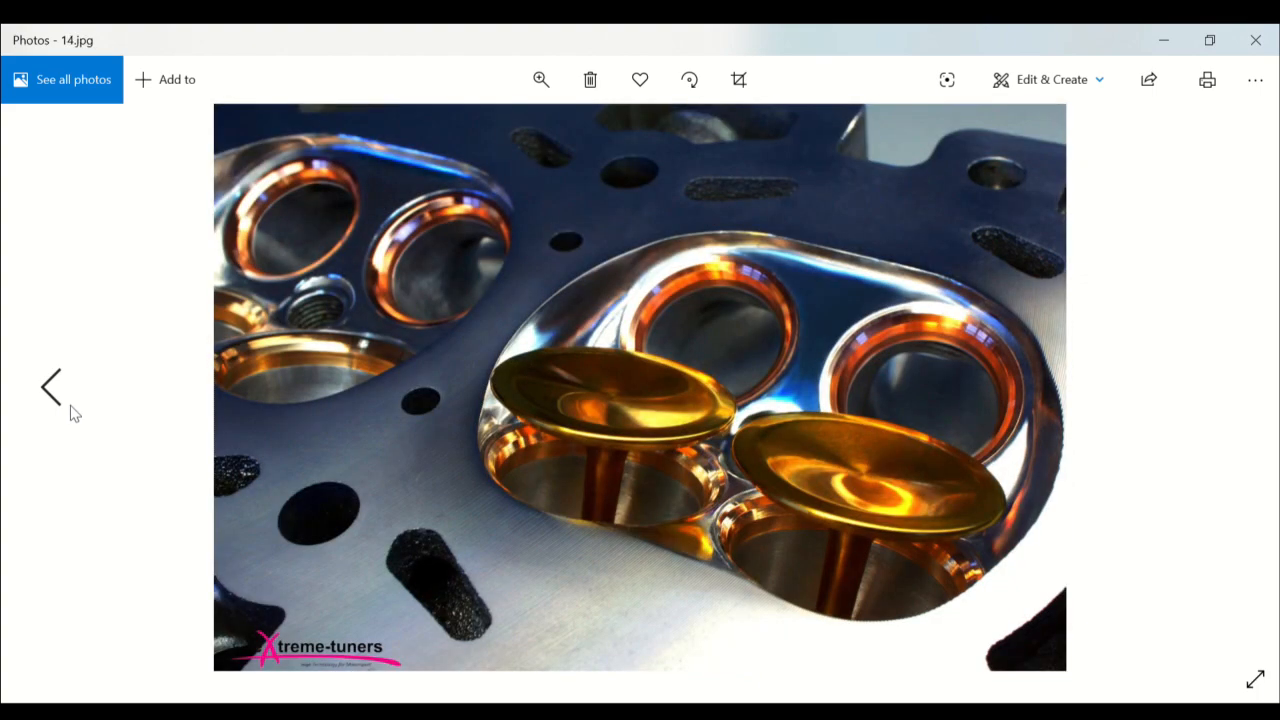
{"action": "left_click", "coordinate": [70, 413]}
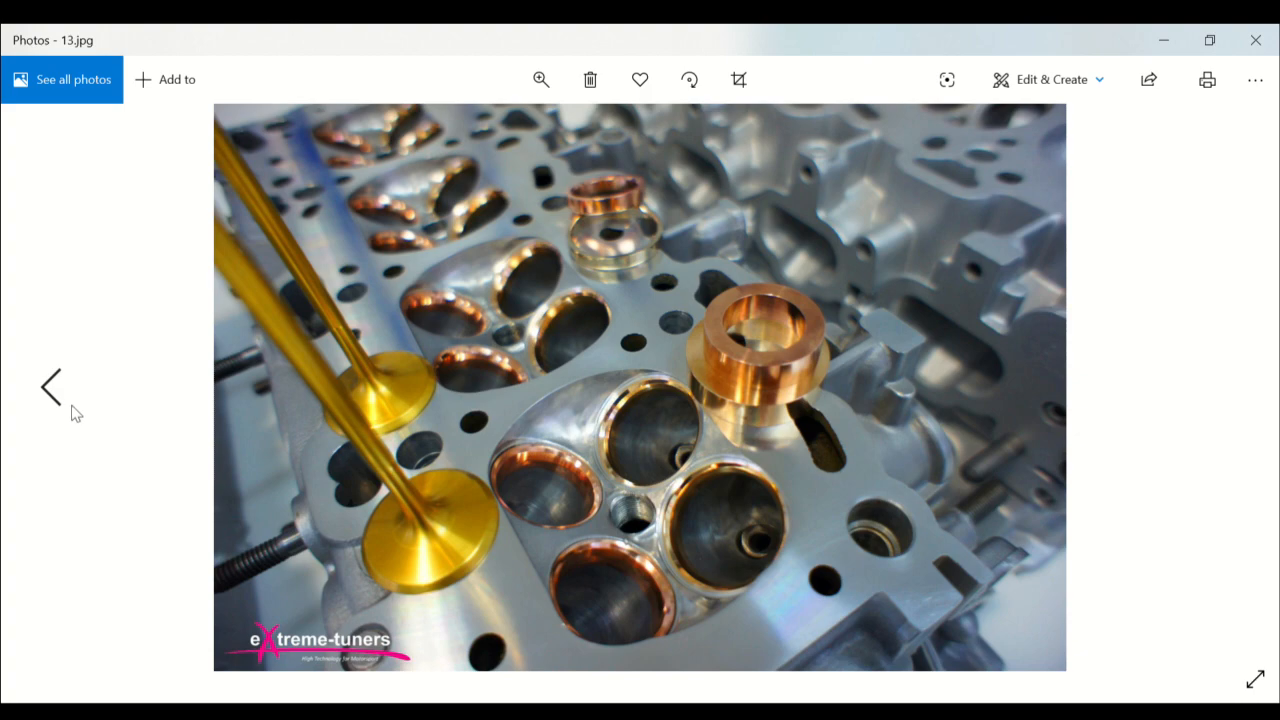
{"action": "left_click", "coordinate": [71, 413]}
{"action": "left_click", "coordinate": [73, 413]}
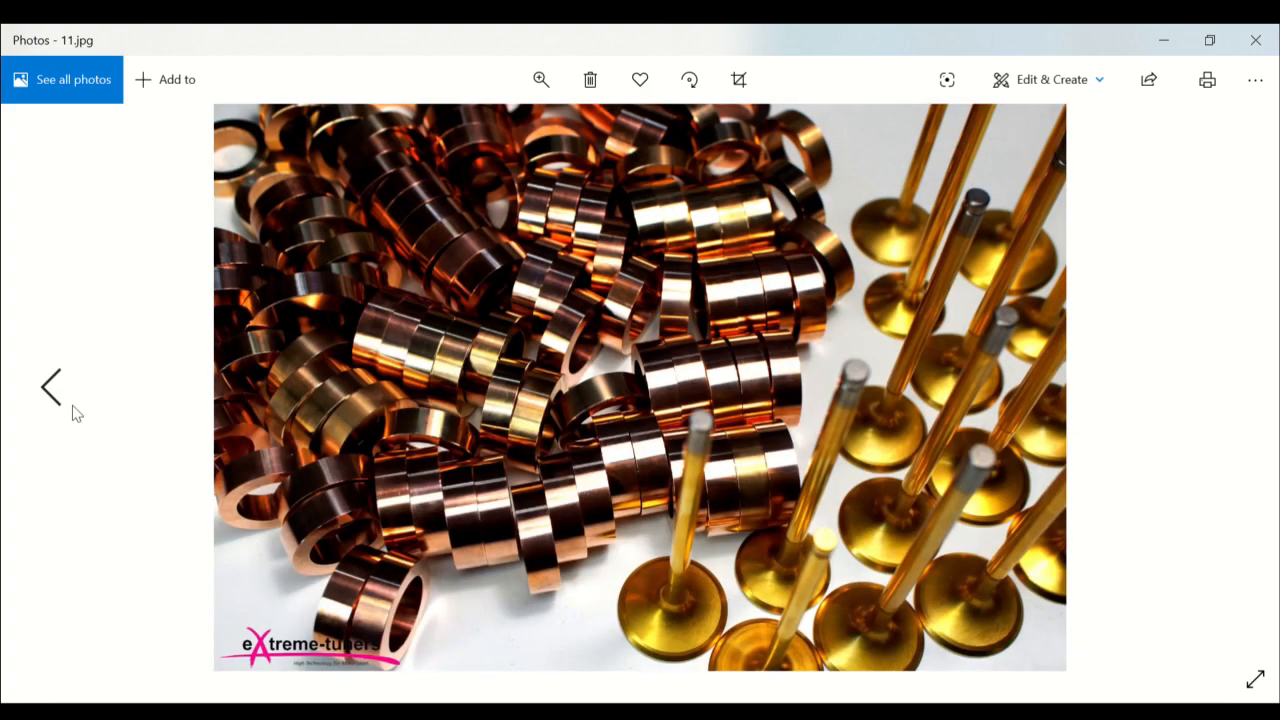
{"action": "left_click", "coordinate": [73, 413]}
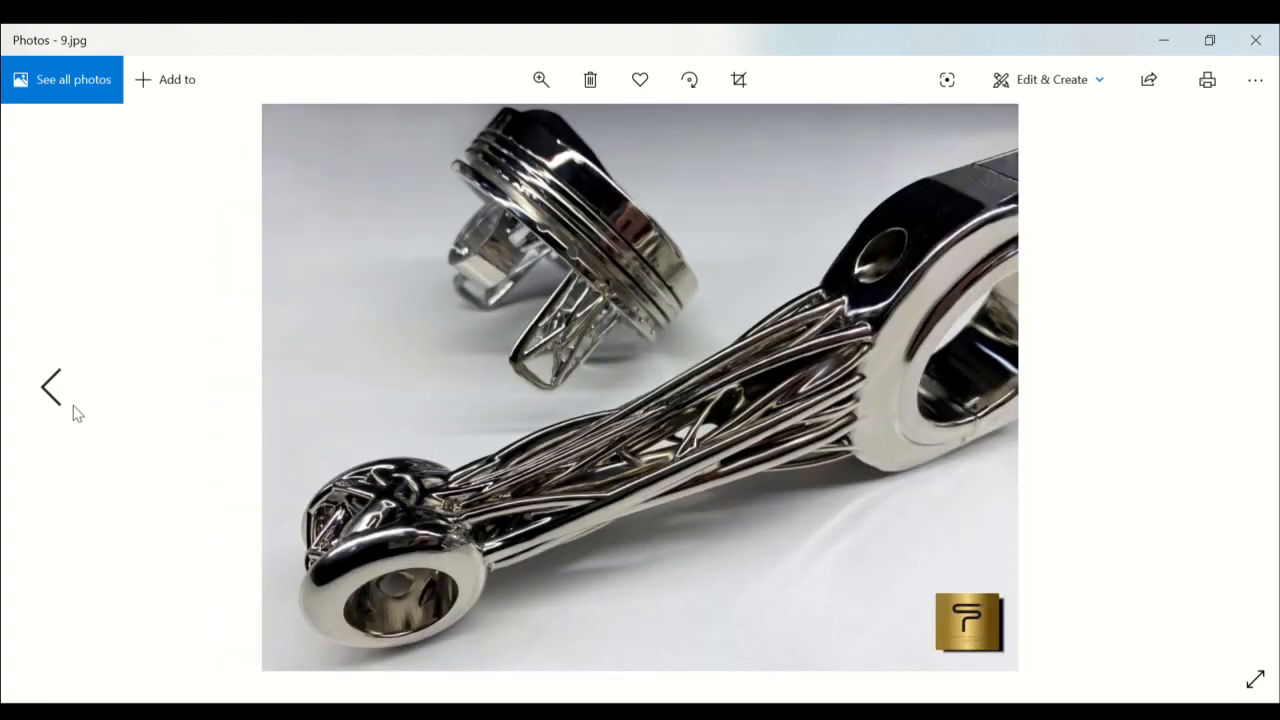
{"action": "left_click", "coordinate": [73, 413]}
{"action": "left_click", "coordinate": [73, 413]}
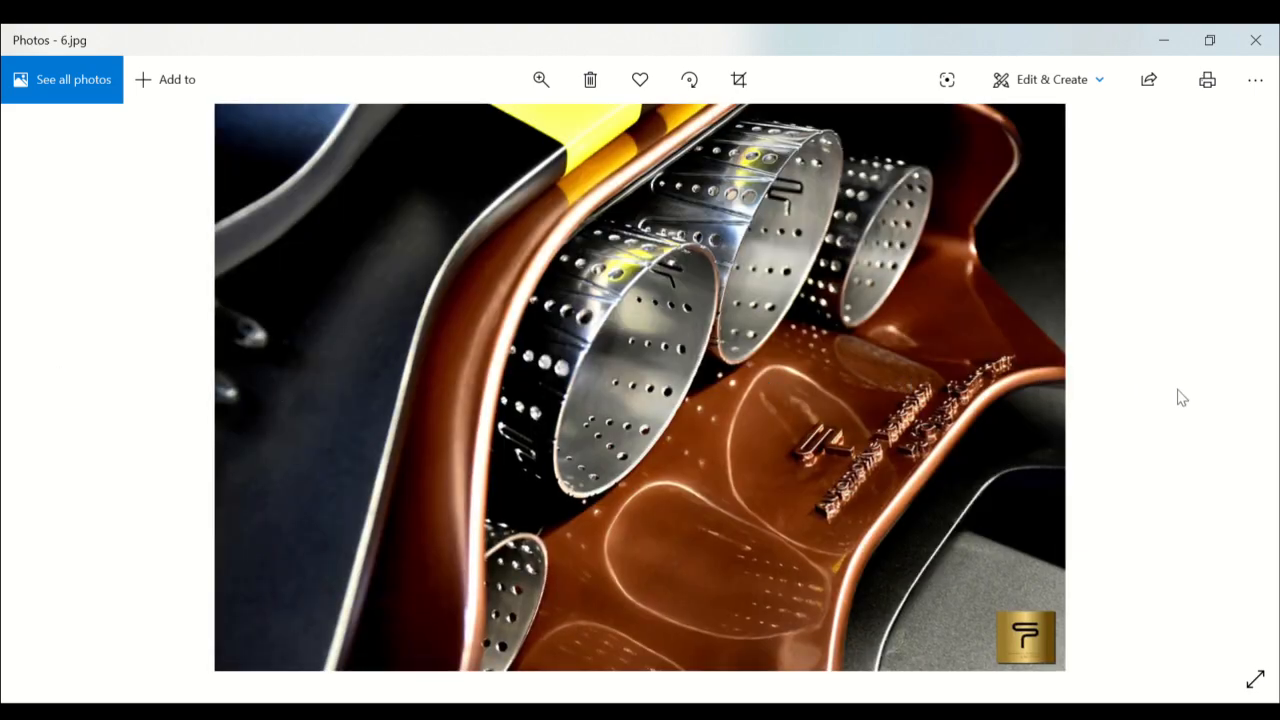
Advance five photos past the rod blanks, CAD render and chrome lattice rods to the cylinder head, 13.jpg
{"action": "left_click", "coordinate": [1226, 388]}
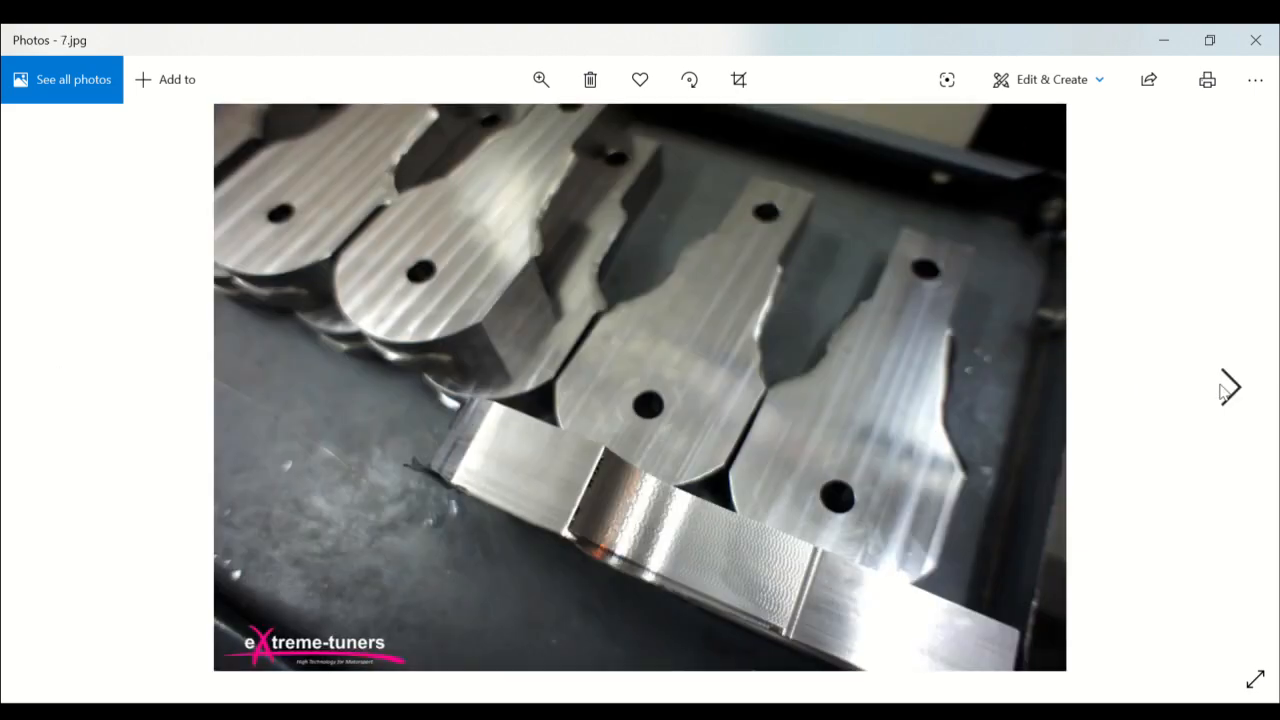
{"action": "left_click", "coordinate": [1224, 390]}
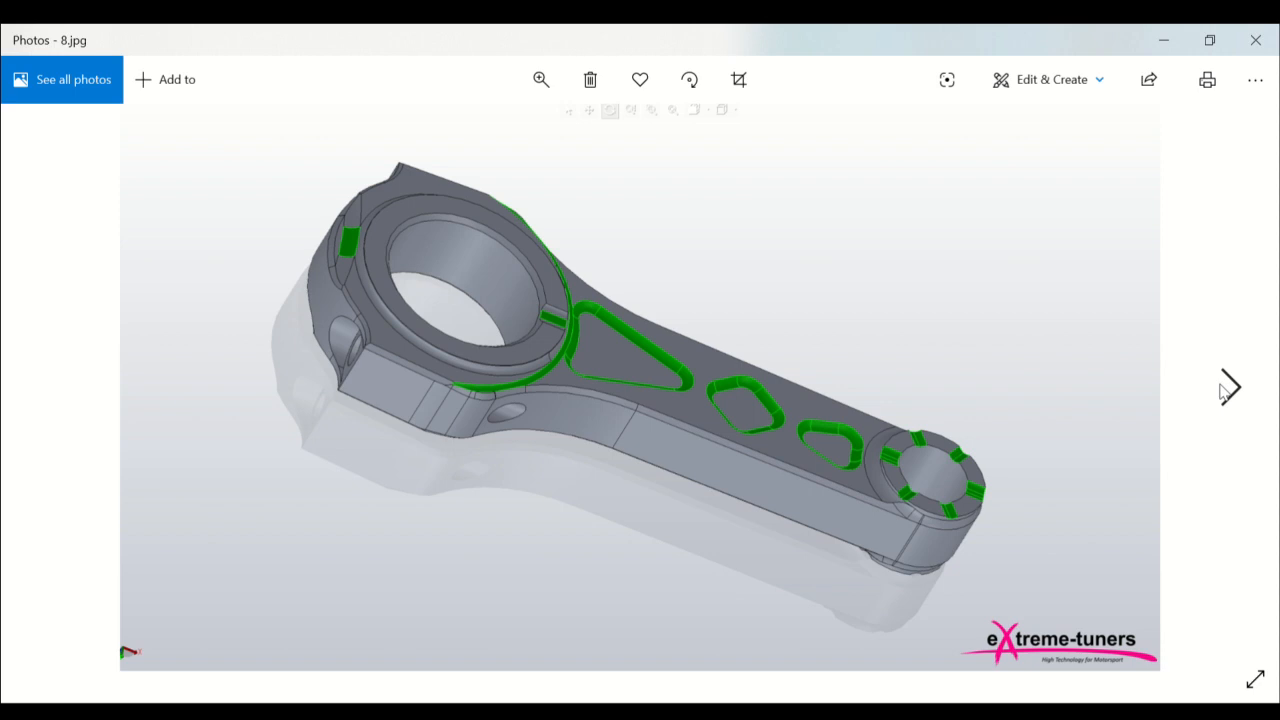
{"action": "left_click", "coordinate": [1222, 392]}
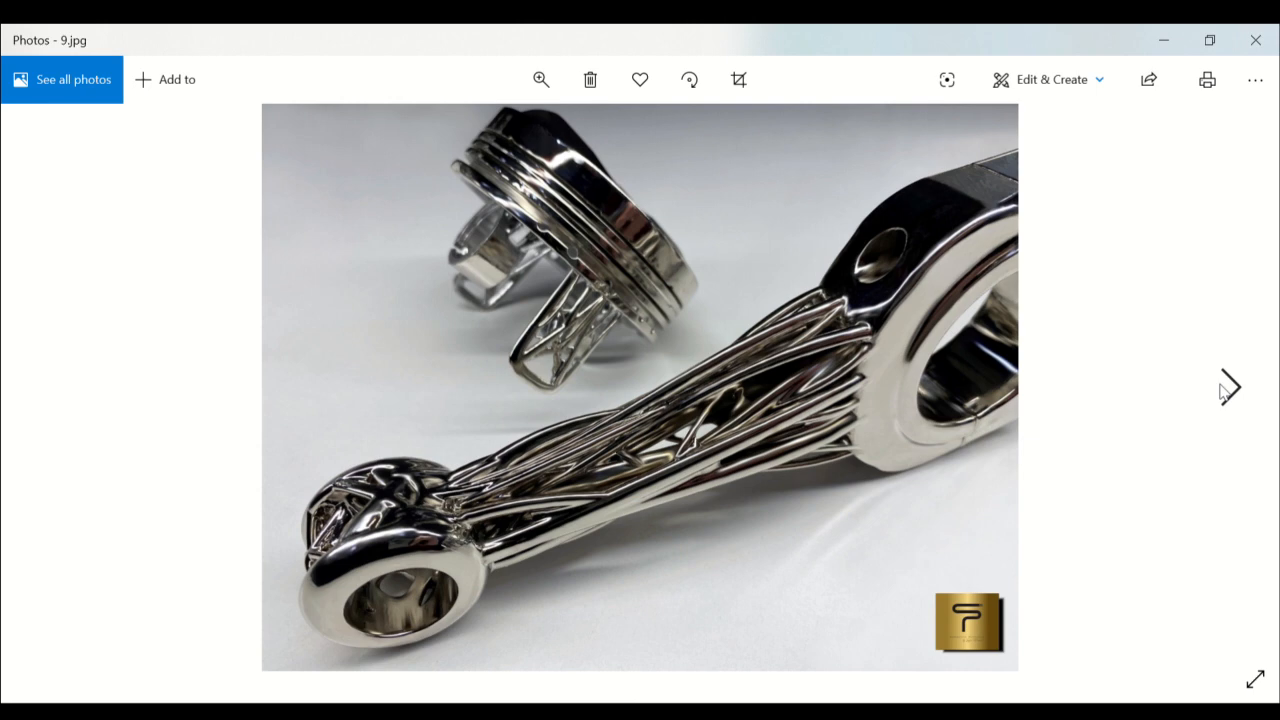
{"action": "left_click", "coordinate": [1222, 392]}
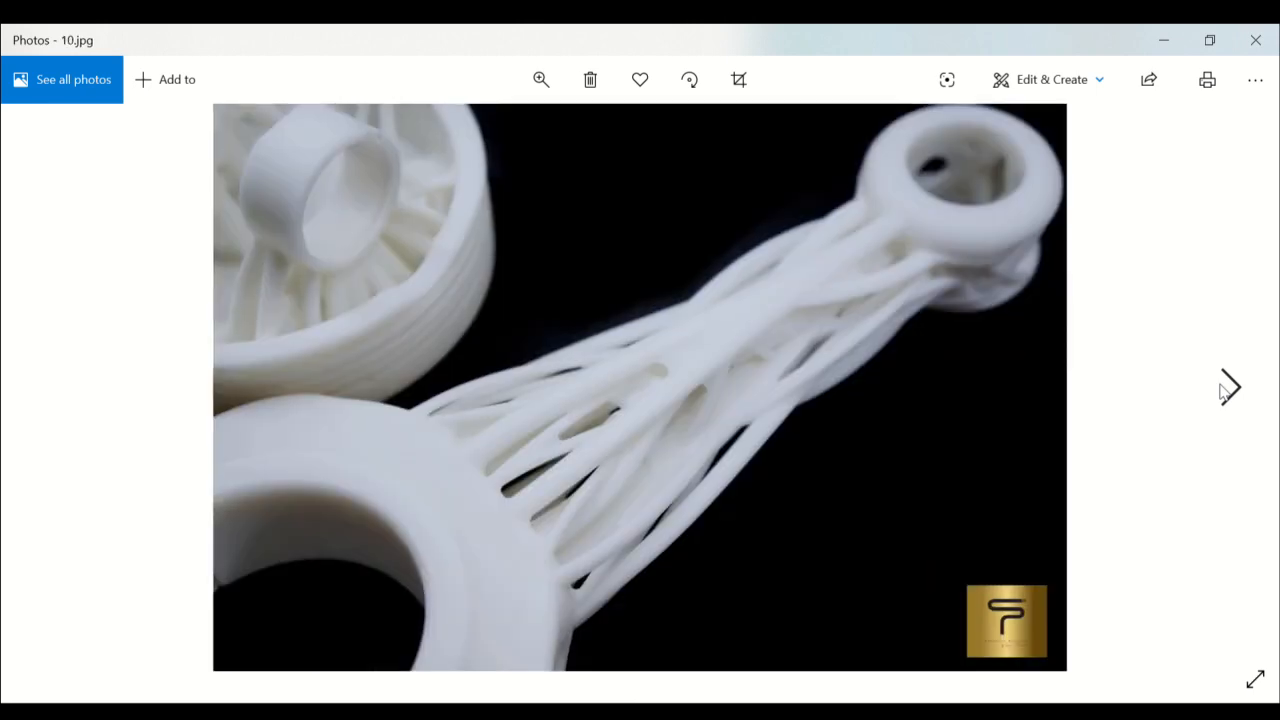
{"action": "left_click", "coordinate": [1222, 392]}
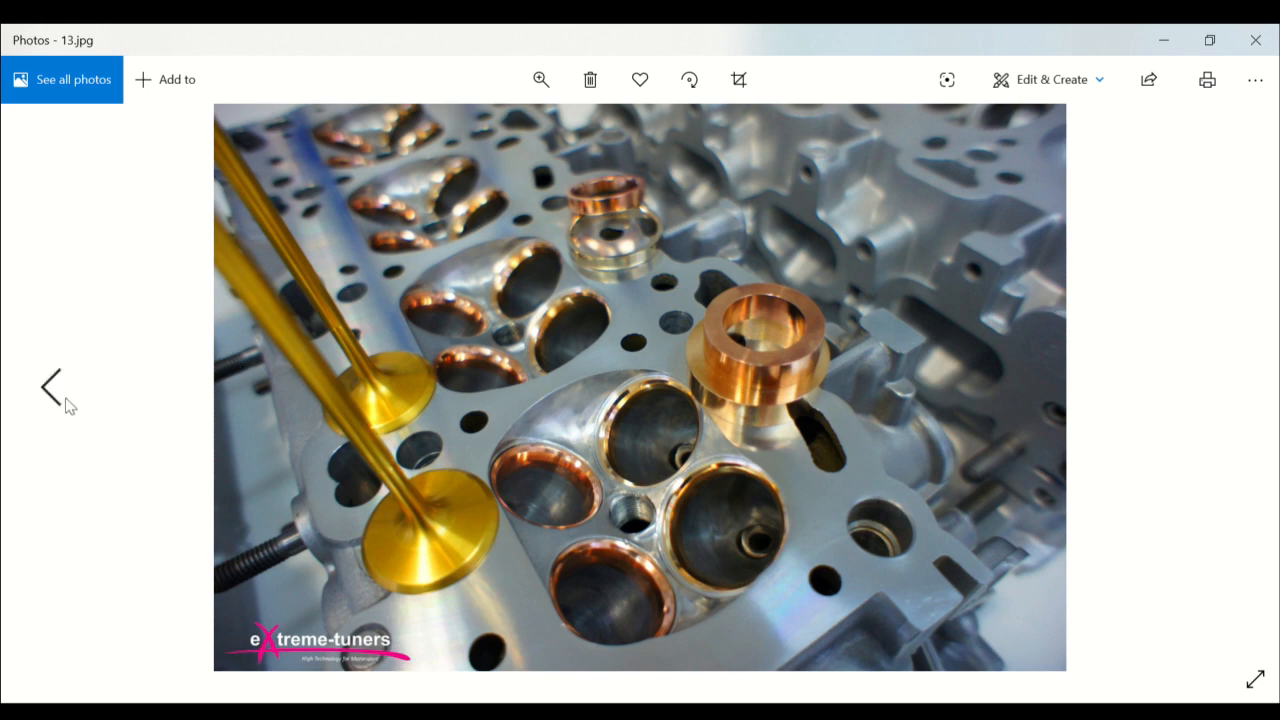
Page back eight photos past the copper rings, rod render and exhaust tips to the car's tail, 3.jpg
{"action": "left_click", "coordinate": [65, 399]}
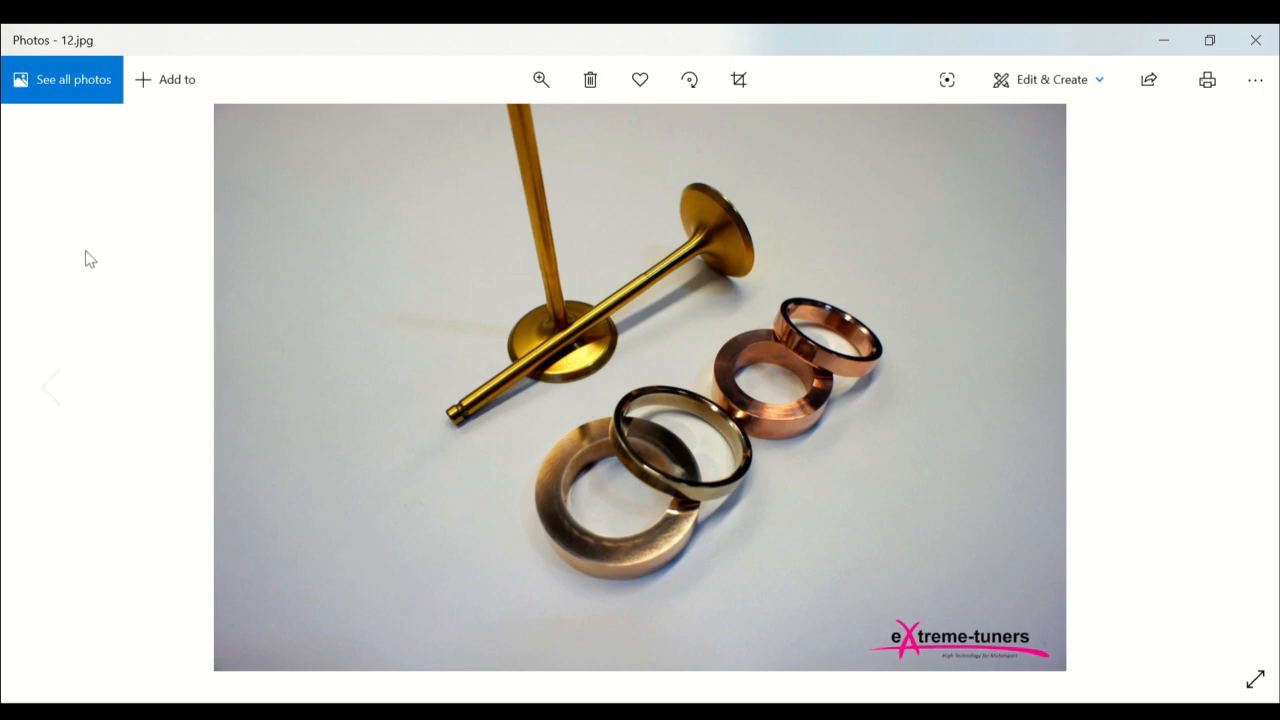
{"action": "left_click", "coordinate": [60, 398]}
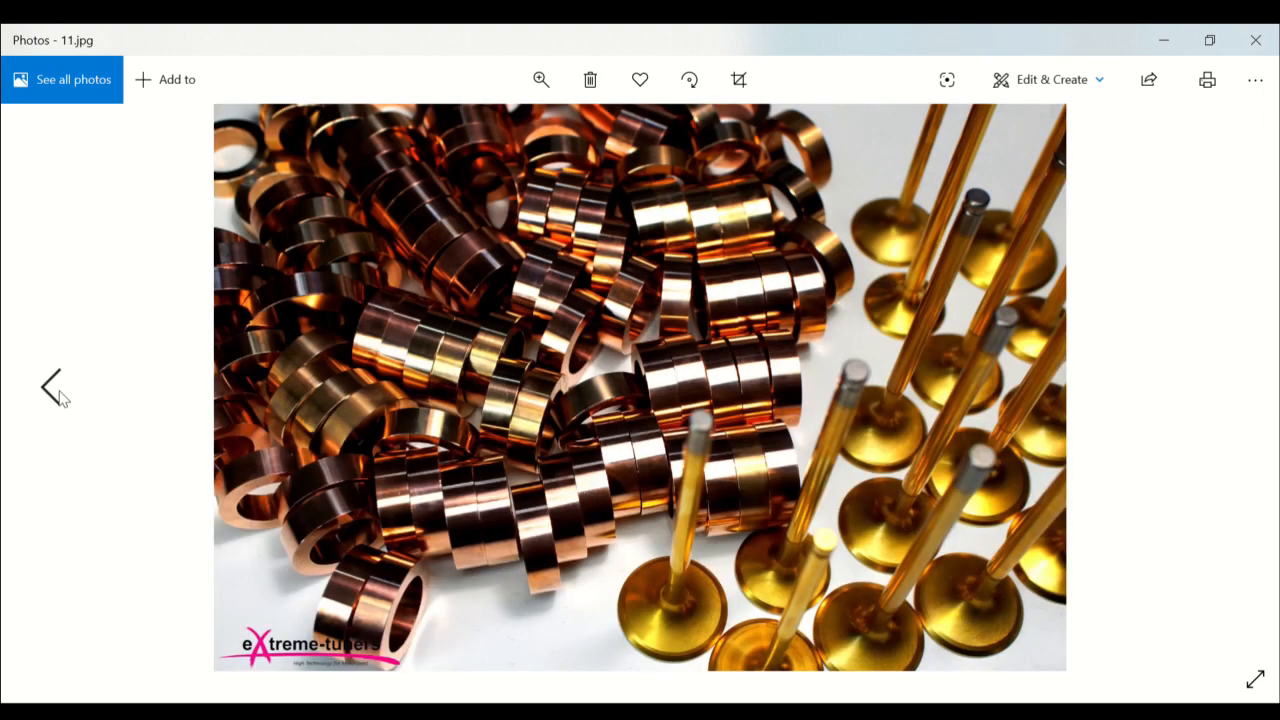
{"action": "left_click", "coordinate": [60, 398]}
{"action": "left_click", "coordinate": [60, 398]}
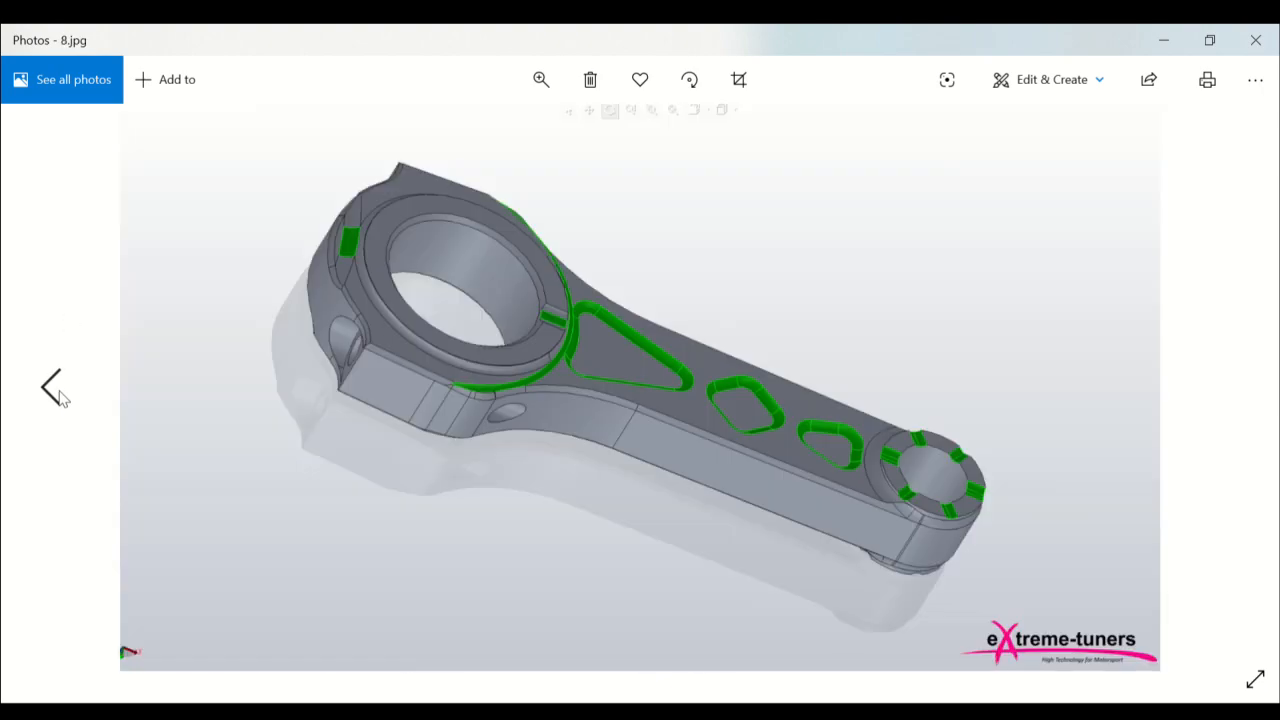
{"action": "left_click", "coordinate": [60, 398]}
{"action": "left_click", "coordinate": [60, 398]}
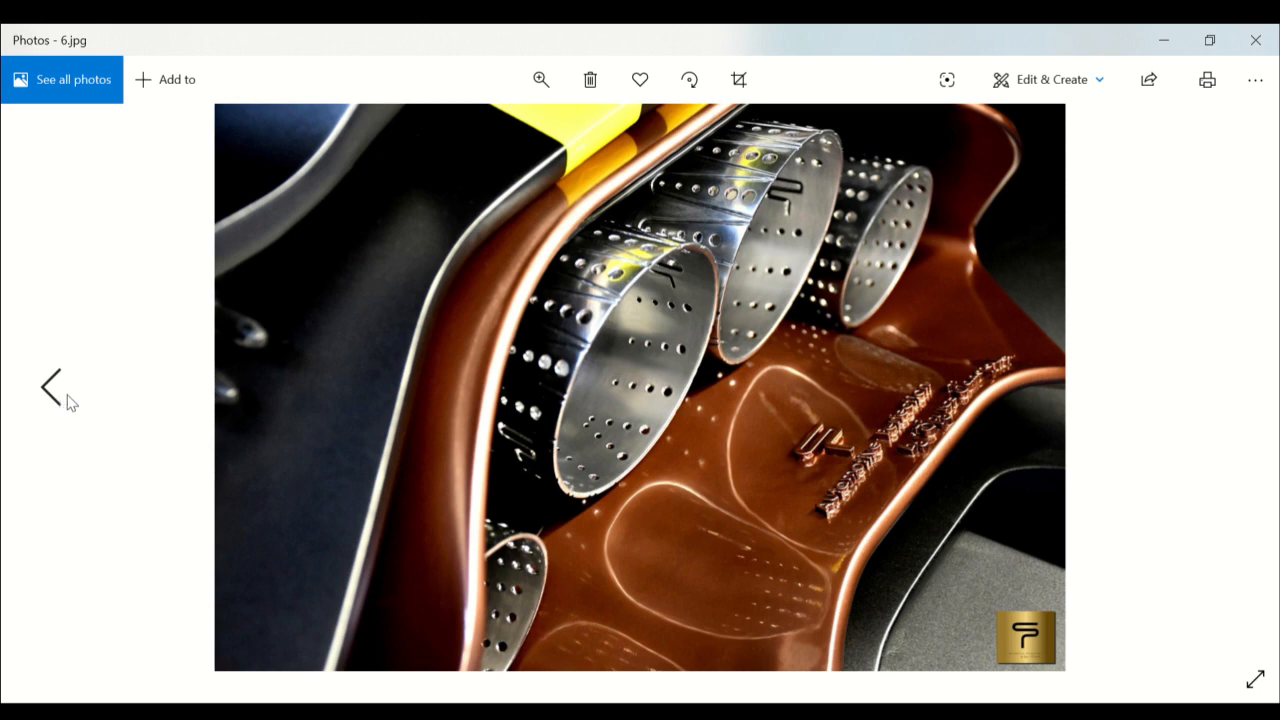
{"action": "left_click", "coordinate": [66, 402]}
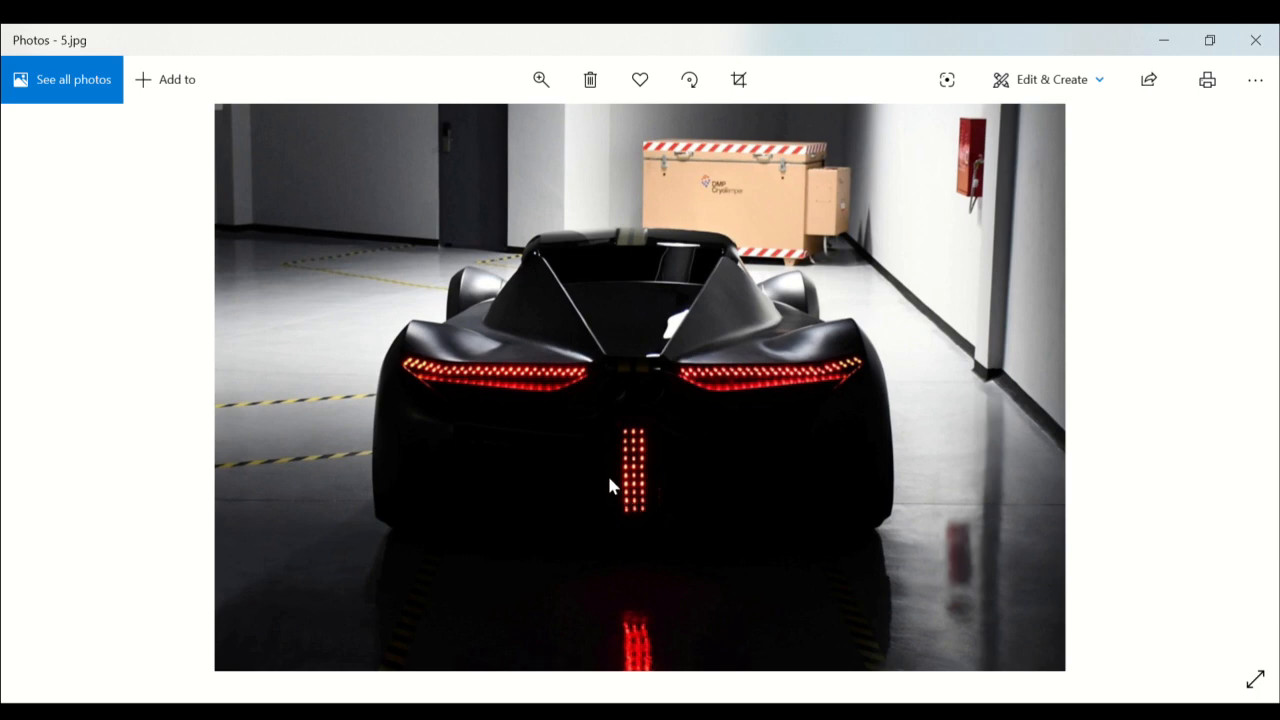
{"action": "left_click", "coordinate": [66, 408]}
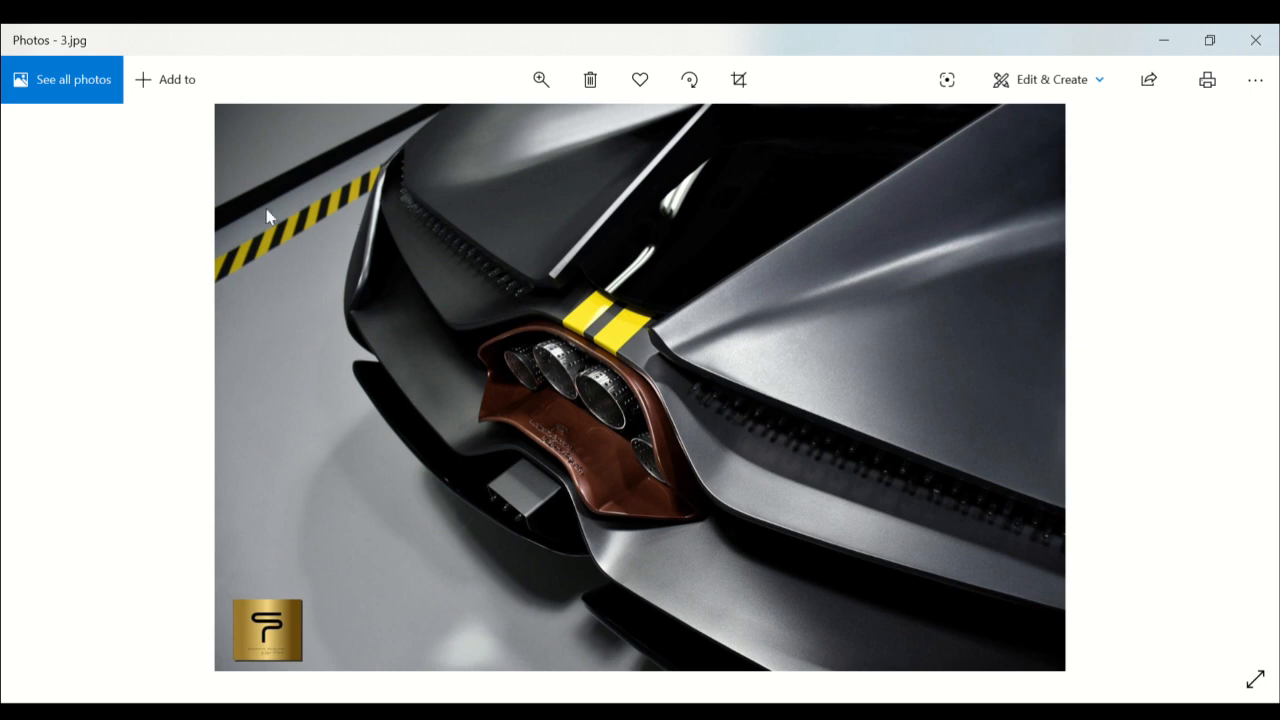
Step back to 1.jpg, the covered car, then forward three photos to the red-lit rear view, 5.jpg
{"action": "left_click", "coordinate": [52, 394]}
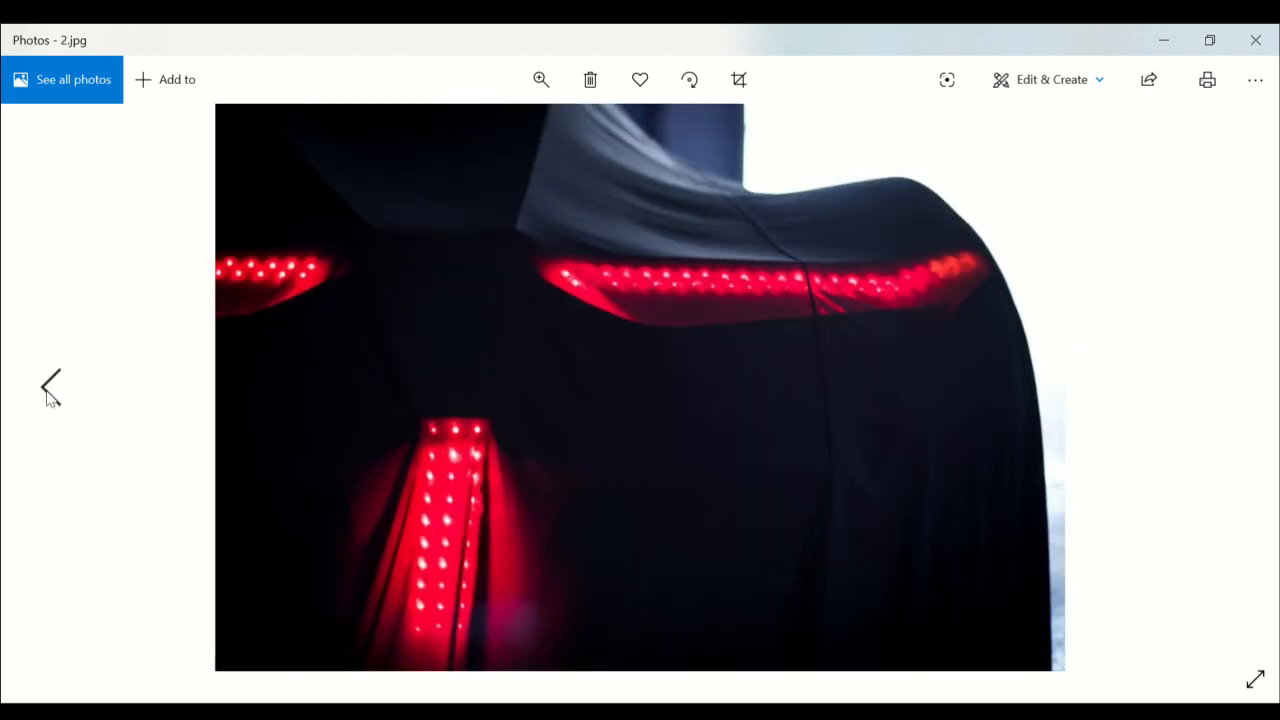
{"action": "left_click", "coordinate": [52, 394]}
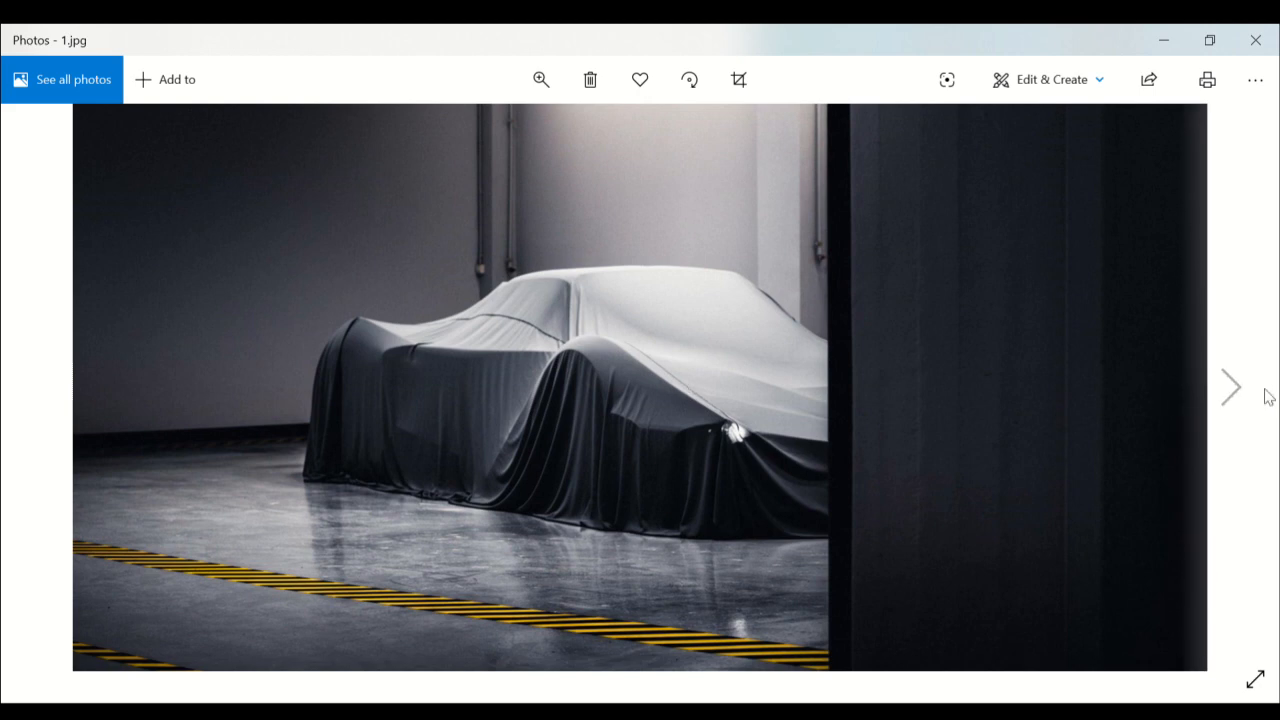
{"action": "mouse_move", "coordinate": [1229, 390]}
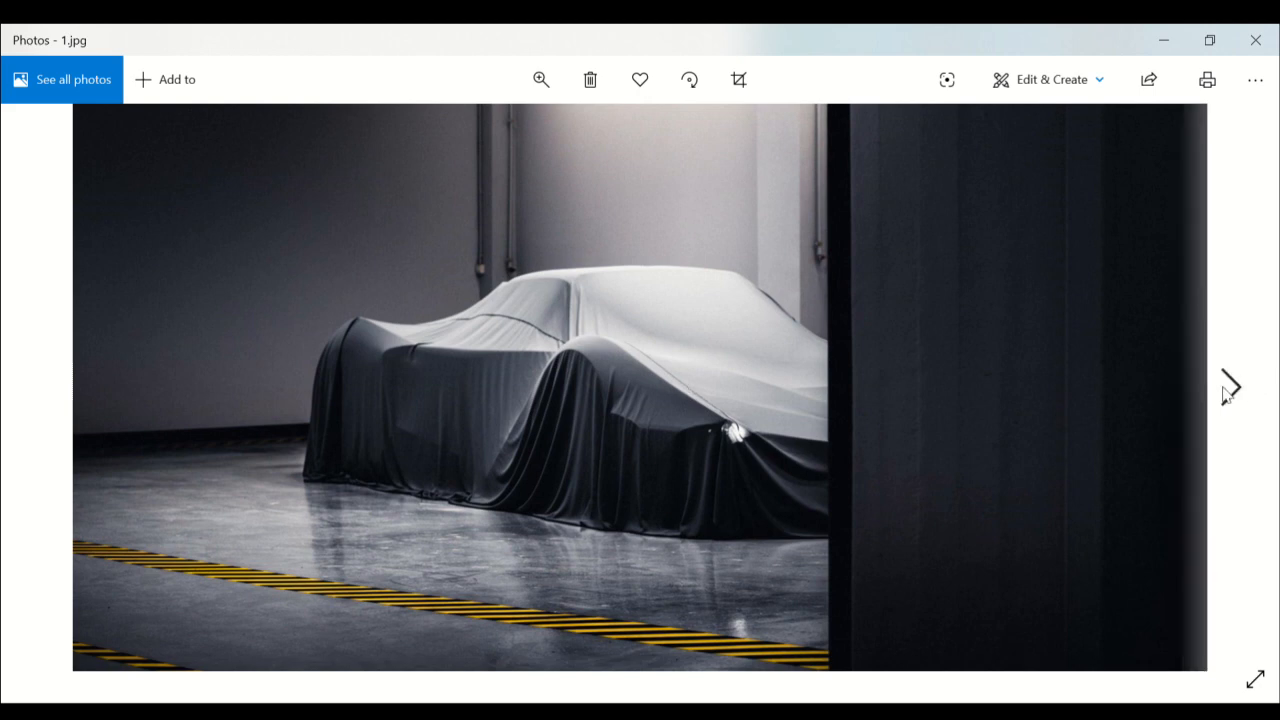
{"action": "left_click", "coordinate": [1226, 392]}
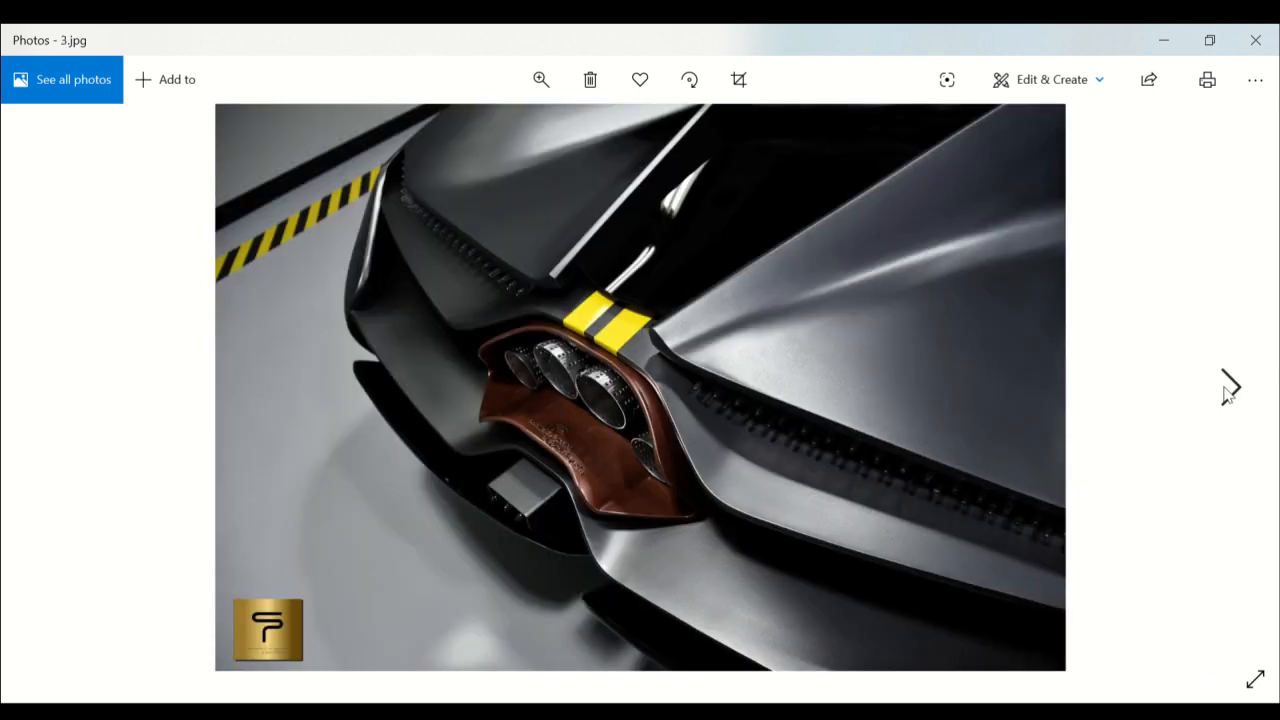
{"action": "left_click", "coordinate": [1226, 393]}
{"action": "left_click", "coordinate": [1227, 393]}
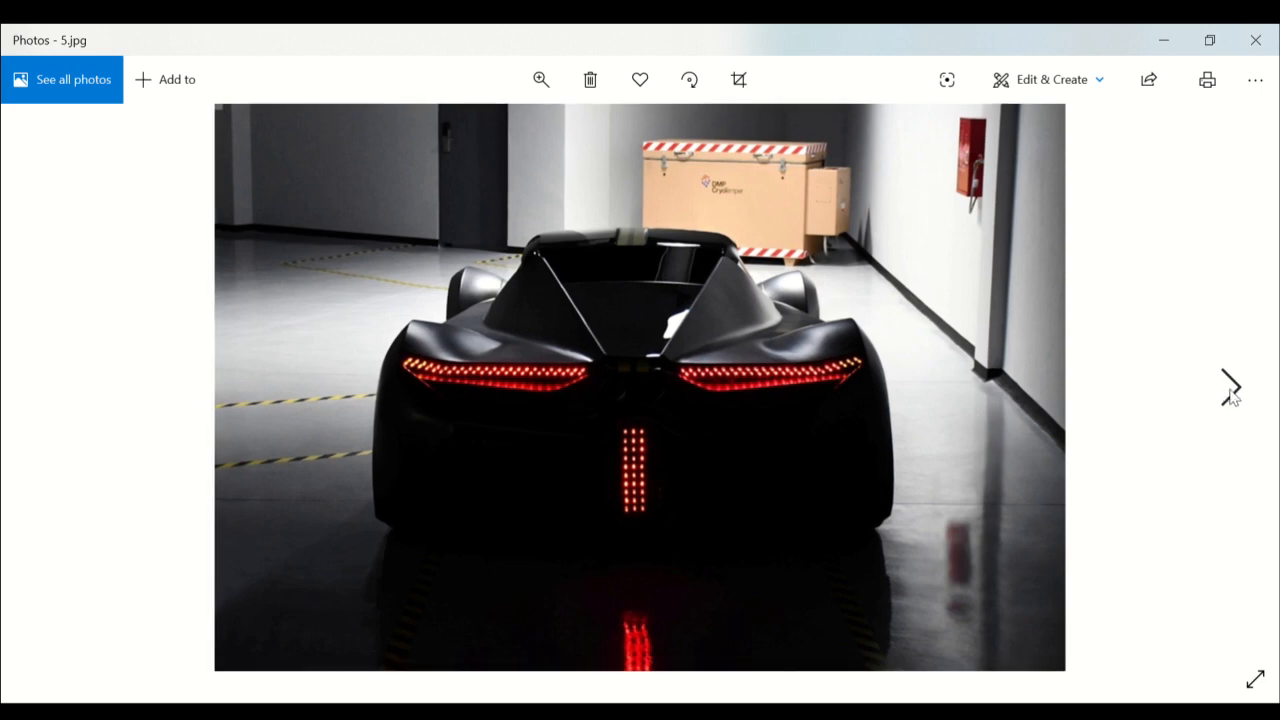